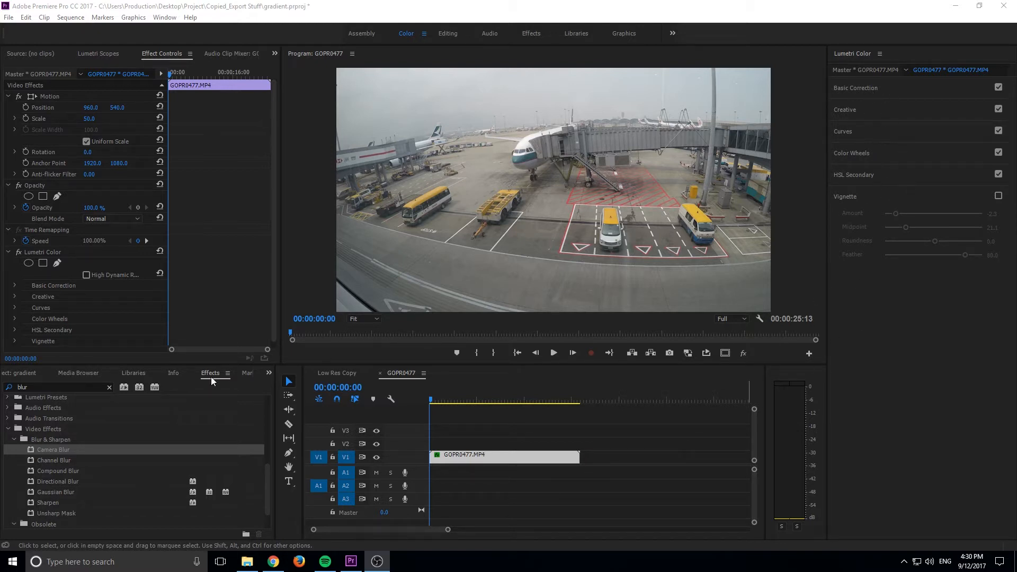
Search the effects for "lumetri" and filter the results to 32-bit colour effects to locate Lumetri Color
{"action": "scroll", "coordinate": [94, 396], "scroll_direction": "up", "scroll_amount": 1}
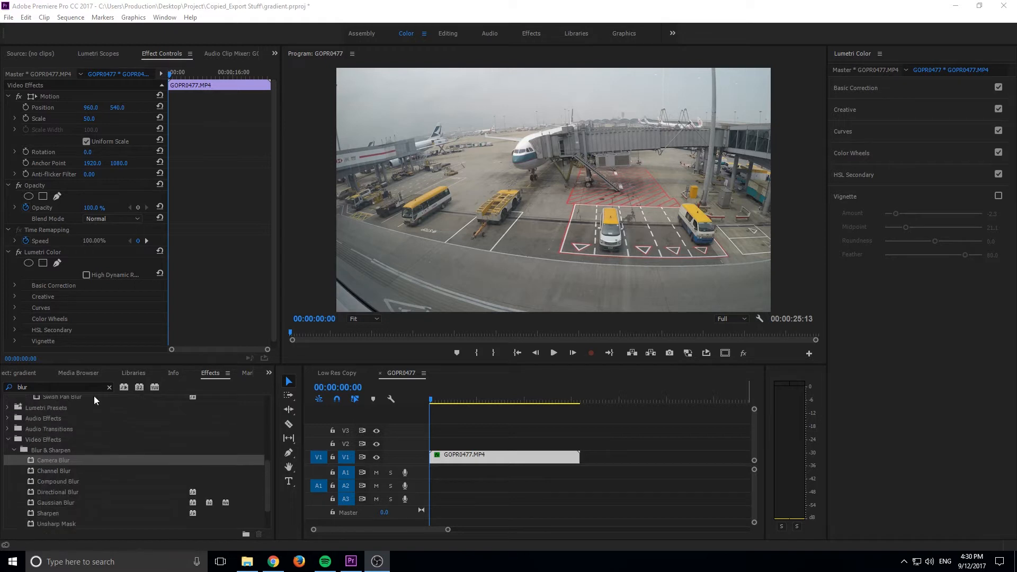
{"action": "left_click", "coordinate": [34, 386]}
{"action": "type", "text": "lumetir"}
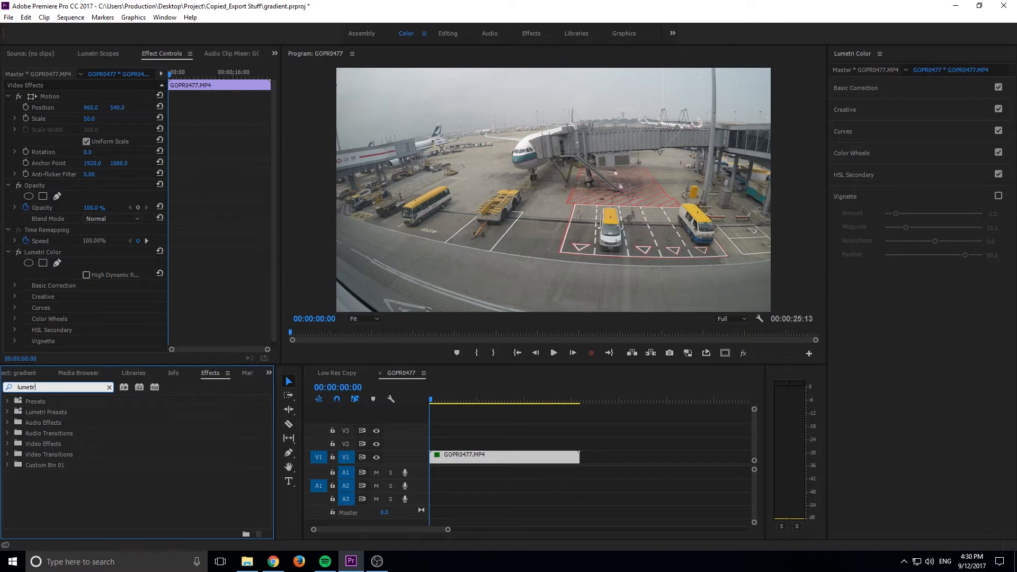
{"action": "key", "text": "BackSpace"}
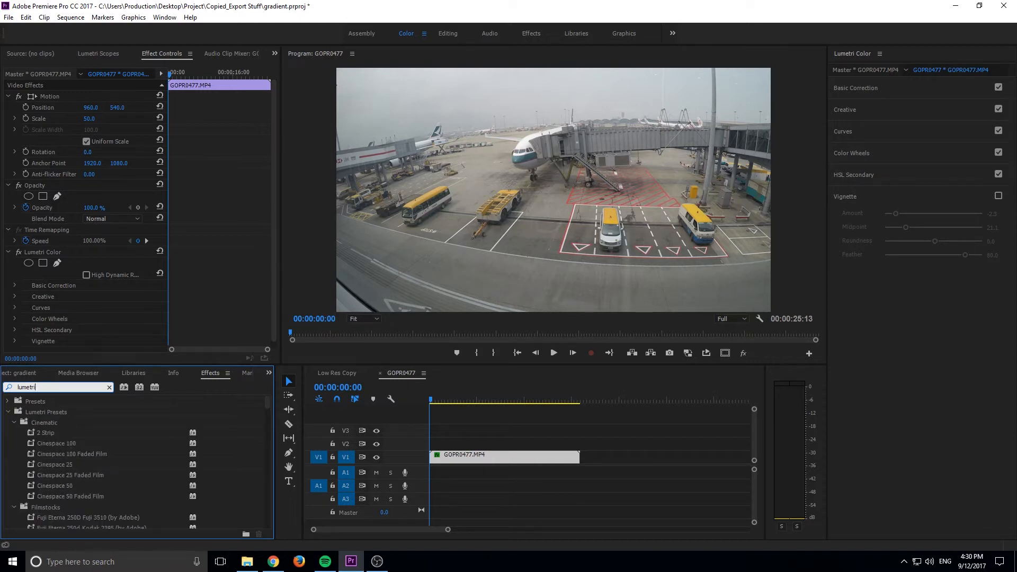
{"action": "left_click", "coordinate": [139, 387]}
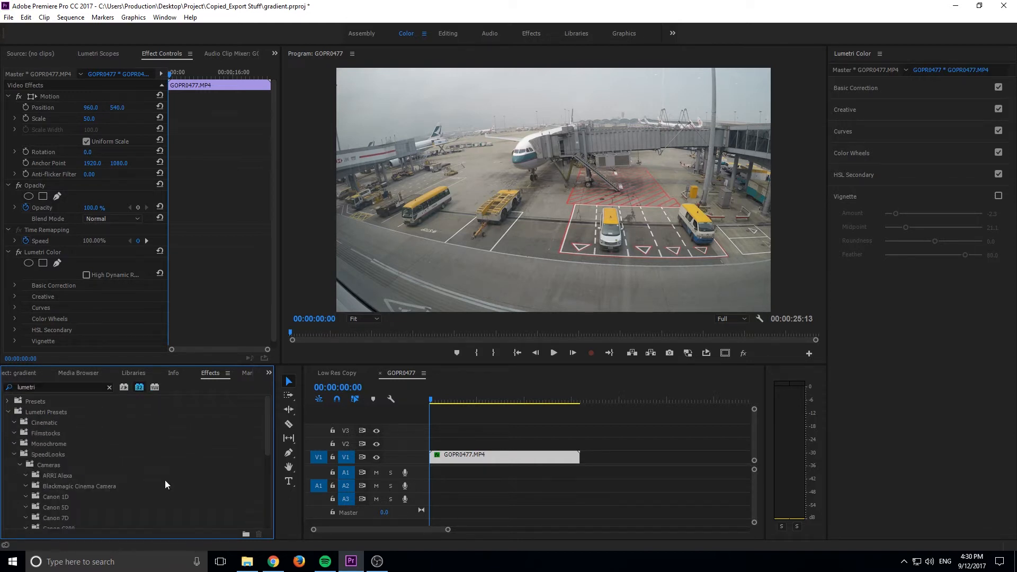
{"action": "scroll", "coordinate": [68, 412], "scroll_direction": "down", "scroll_amount": 8}
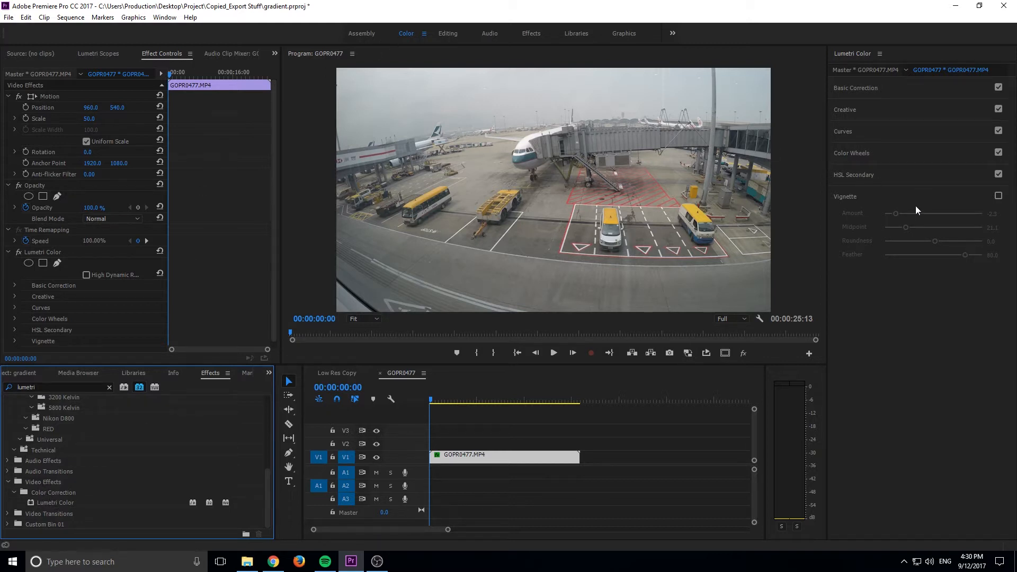
Enable the Lumetri Vignette on the GOPR0477.MP4 clip and set its amount, midpoint and feather to 0
{"action": "left_click", "coordinate": [530, 462]}
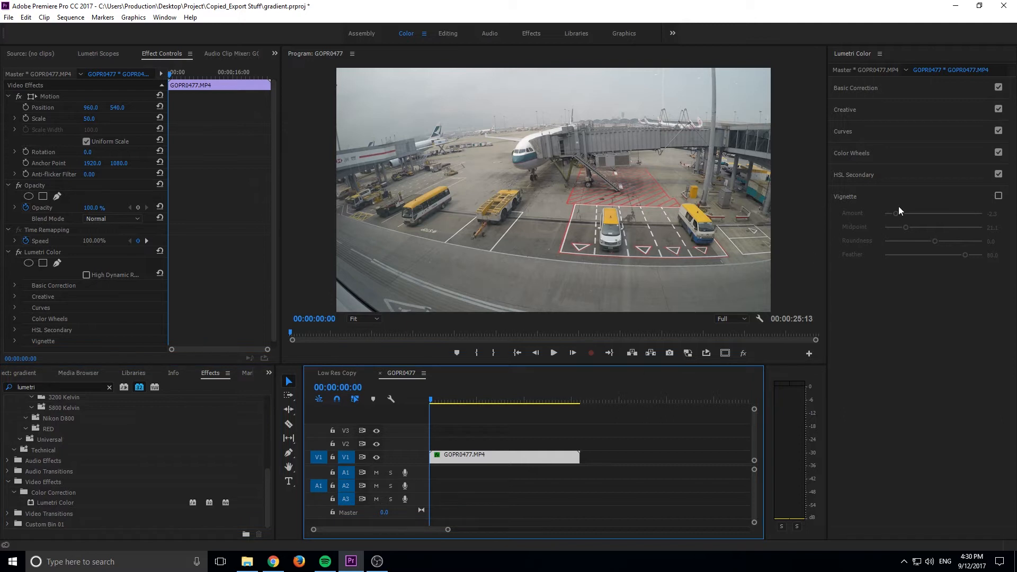
{"action": "left_click", "coordinate": [999, 196]}
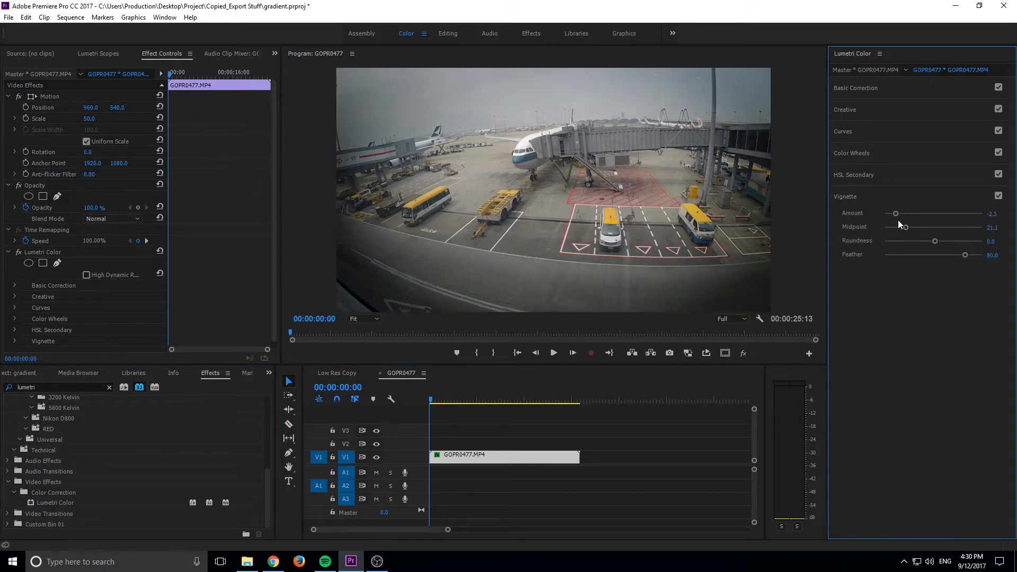
{"action": "left_click", "coordinate": [992, 214]}
{"action": "type", "text": "0"}
{"action": "left_click", "coordinate": [997, 227]}
{"action": "type", "text": "0"}
{"action": "key", "text": "Return"}
{"action": "left_click", "coordinate": [994, 255]}
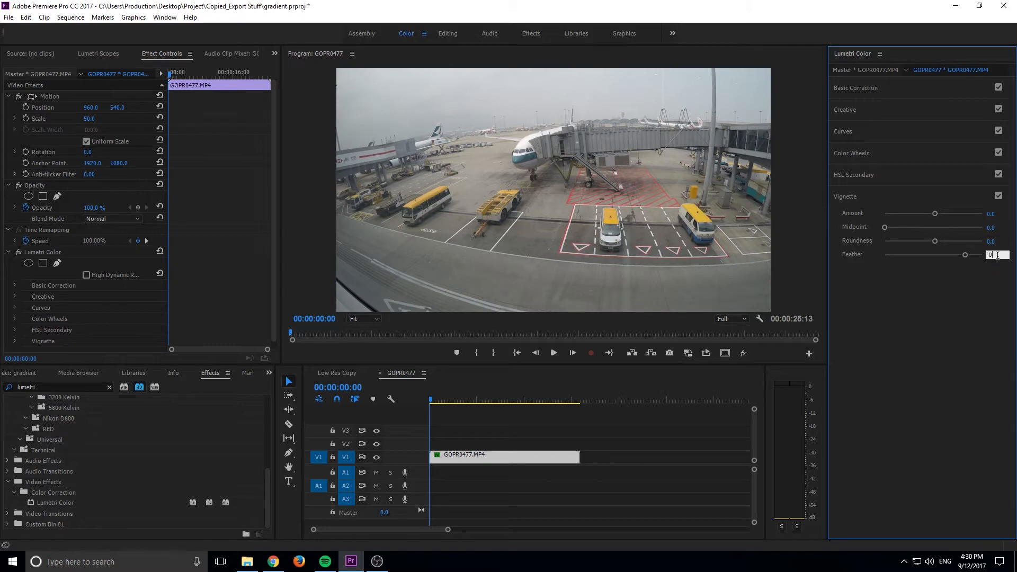
{"action": "left_click", "coordinate": [981, 264]}
Set the clip's vignette amount to about -1.9, with midpoint and feather at about 50
{"action": "left_click", "coordinate": [952, 199]}
{"action": "left_click_drag", "start_coordinate": [966, 254], "coordinate": [945, 255]}
{"action": "left_click_drag", "start_coordinate": [889, 230], "coordinate": [901, 202]}
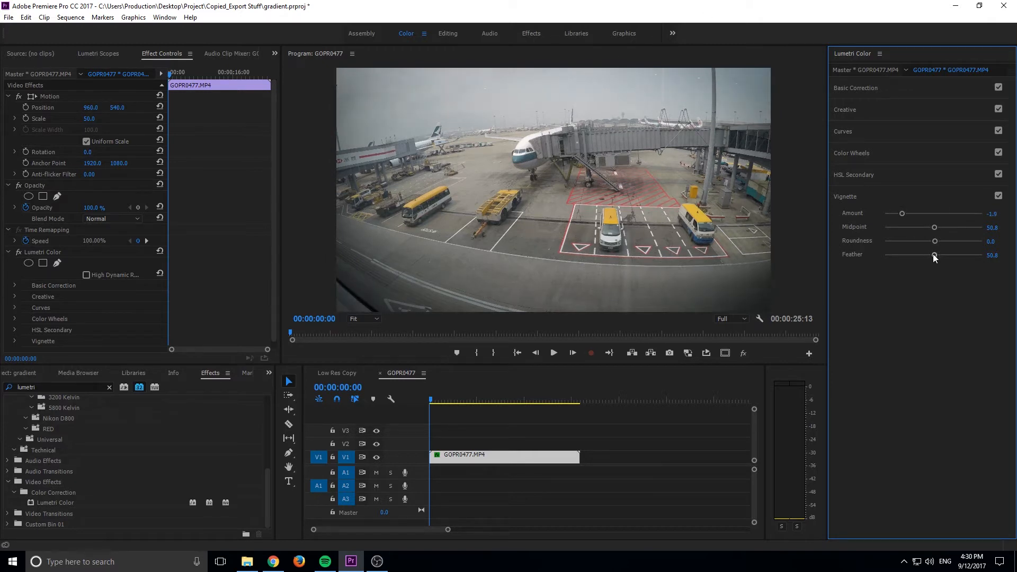
With the vignette feather at 0, try roundness at -100, and set roundness to 100 and midpoint to 0
{"action": "left_click_drag", "start_coordinate": [933, 254], "coordinate": [710, 119]}
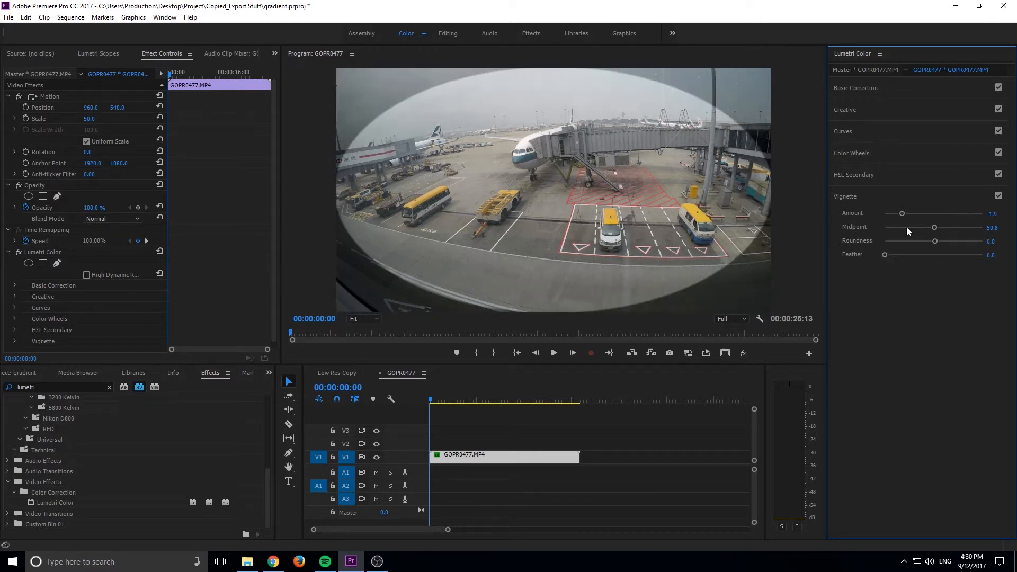
{"action": "left_click_drag", "start_coordinate": [936, 227], "coordinate": [842, 243]}
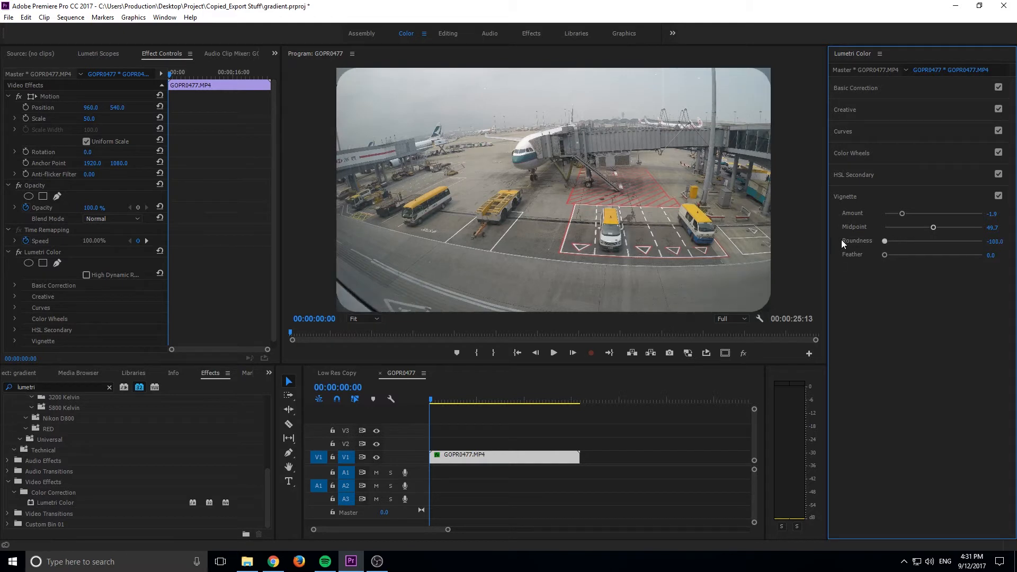
{"action": "left_click_drag", "start_coordinate": [933, 227], "coordinate": [983, 242]}
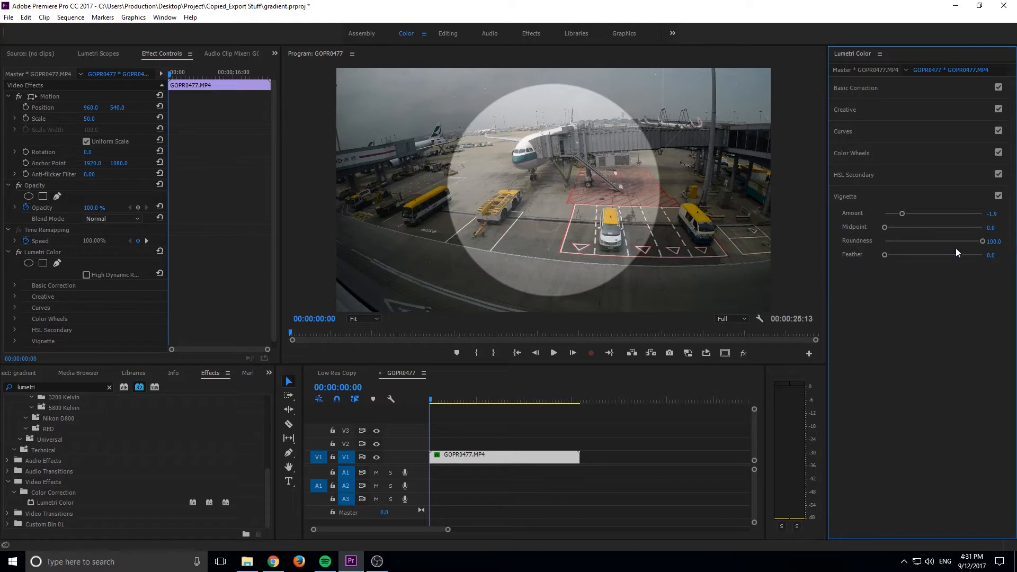
Set the vignette roundness to 0, feather to about 58.9, midpoint to about 44.3 and amount to about -1.3, and compare it off and on
{"action": "left_click", "coordinate": [996, 241]}
{"action": "type", "text": "0"}
{"action": "key", "text": "Return"}
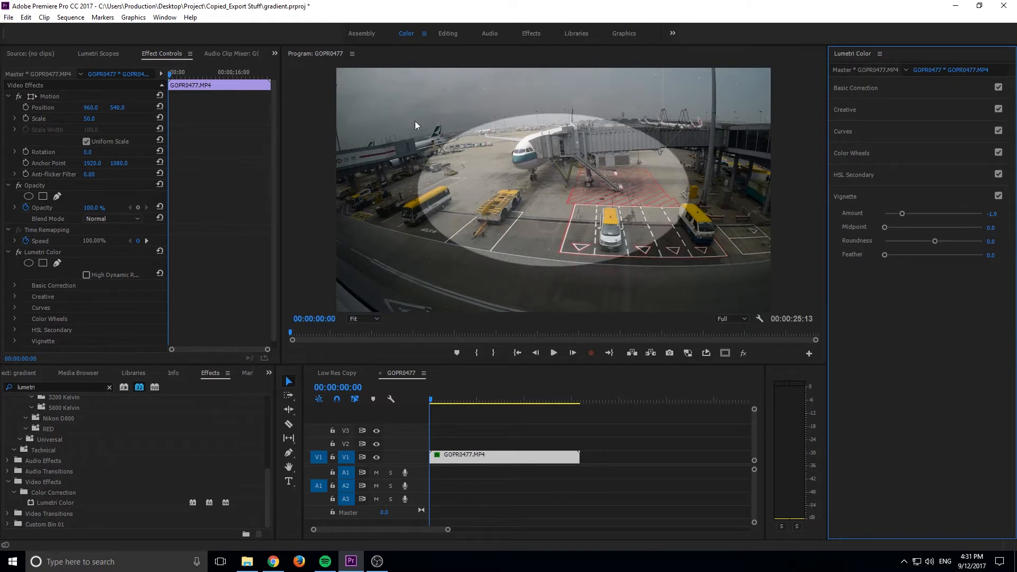
{"action": "left_click_drag", "start_coordinate": [884, 227], "coordinate": [941, 254]}
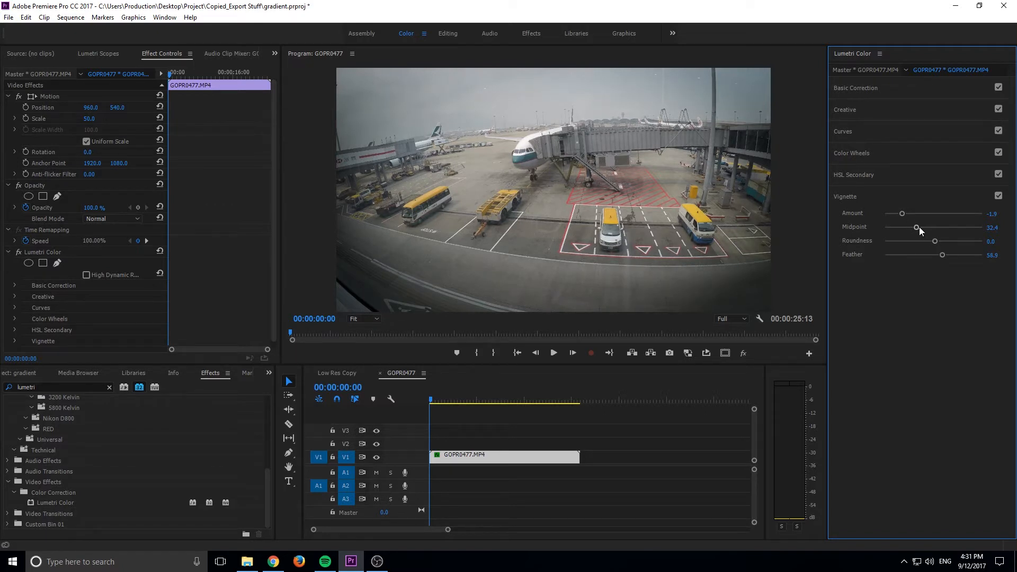
{"action": "mouse_move", "coordinate": [917, 229]}
{"action": "left_mouse_down"}
{"action": "mouse_move", "coordinate": [933, 229]}
{"action": "mouse_move", "coordinate": [905, 213]}
{"action": "mouse_move", "coordinate": [915, 214]}
{"action": "left_mouse_up"}
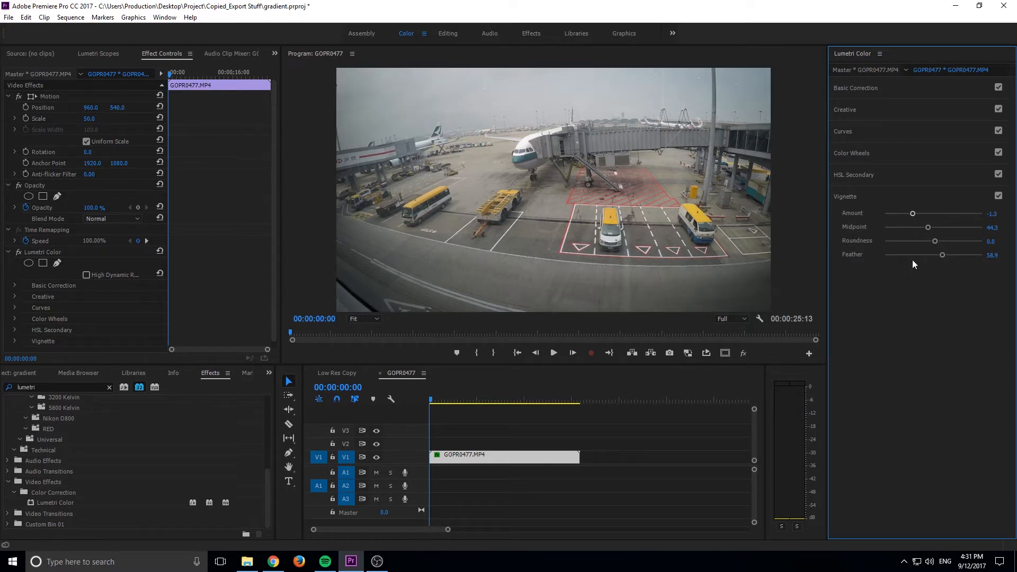
{"action": "left_click", "coordinate": [999, 196]}
{"action": "left_click", "coordinate": [999, 196]}
Enlarge the clip to a scale of 127 and reposition it to about 1268, 868 to frame the airplane
{"action": "left_click_drag", "start_coordinate": [90, 119], "coordinate": [229, 108]}
{"action": "left_click_drag", "start_coordinate": [93, 107], "coordinate": [125, 107]}
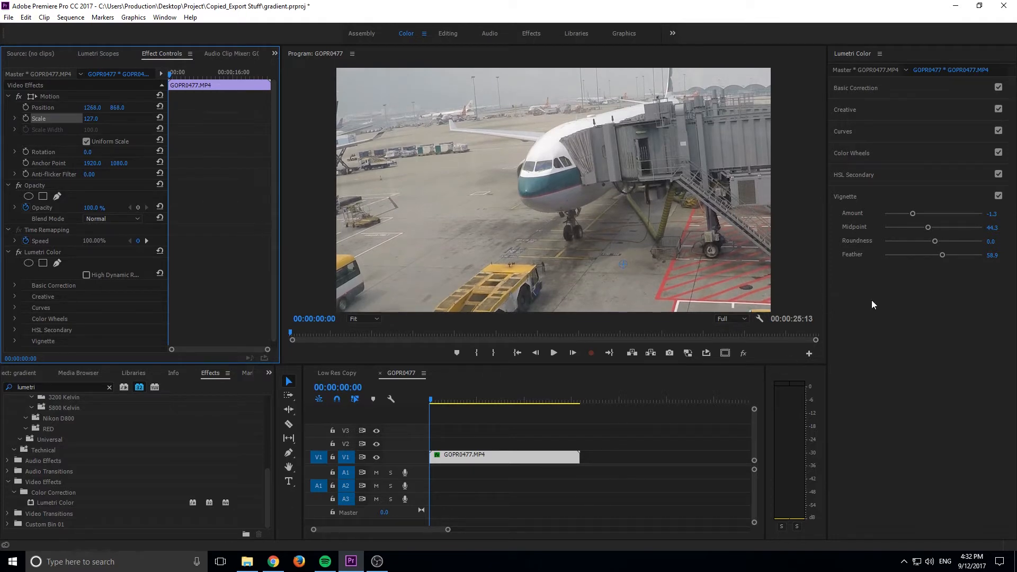
Raise the clip's vignette amount to about 0.3 and turn its Vignette off
{"action": "left_click_drag", "start_coordinate": [914, 214], "coordinate": [939, 214]}
{"action": "left_click", "coordinate": [376, 320]}
{"action": "left_click", "coordinate": [371, 342]}
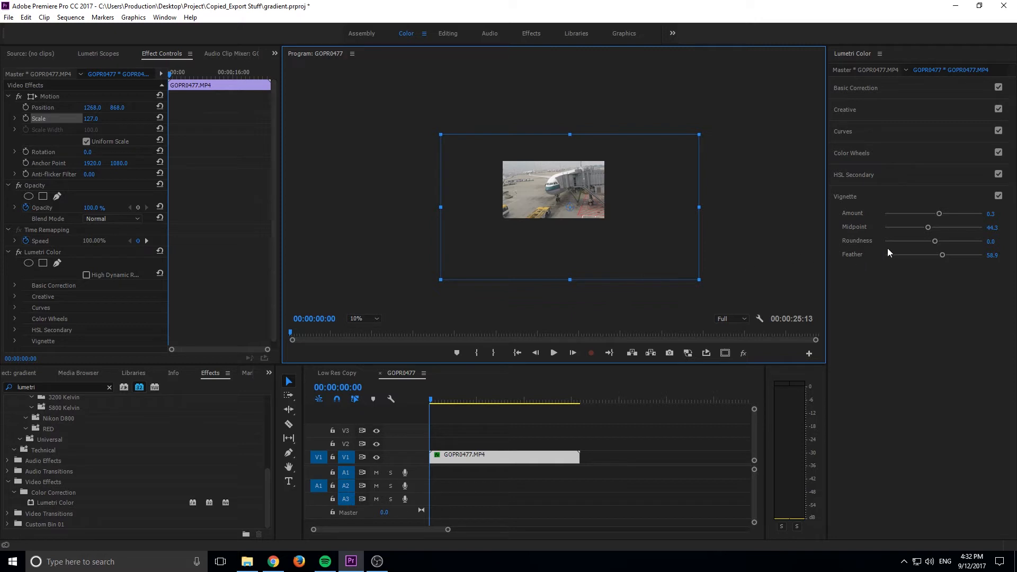
{"action": "left_click", "coordinate": [999, 196]}
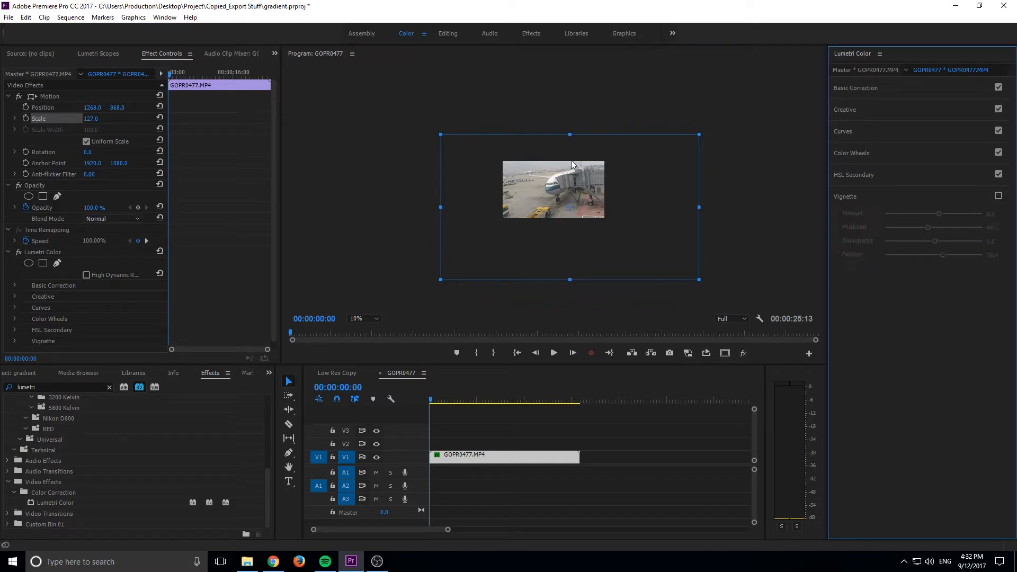
Nest the GOPR0477.MP4 clip on V1, keeping the suggested sequence name
{"action": "right_click", "coordinate": [523, 454]}
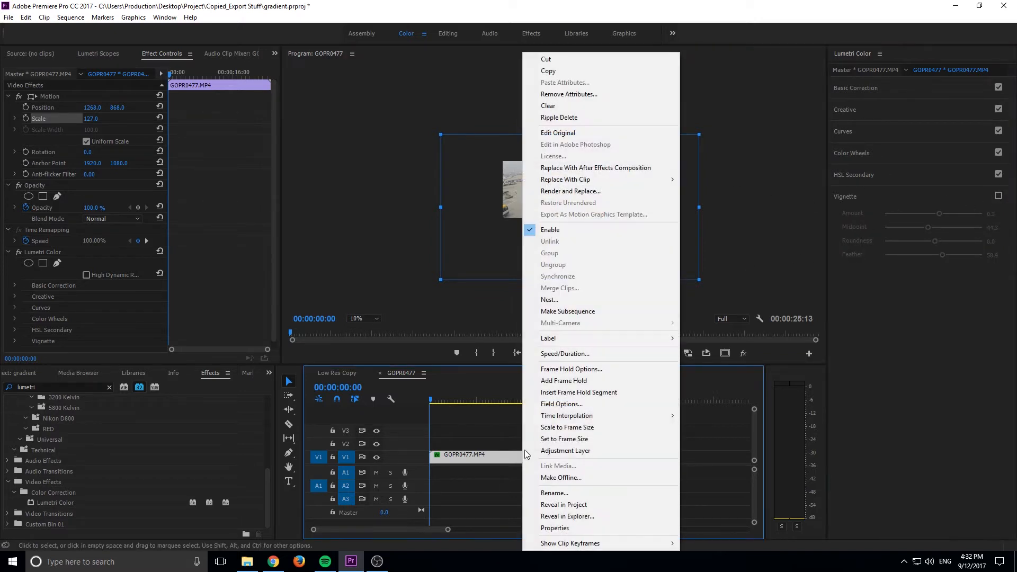
{"action": "left_click", "coordinate": [553, 300]}
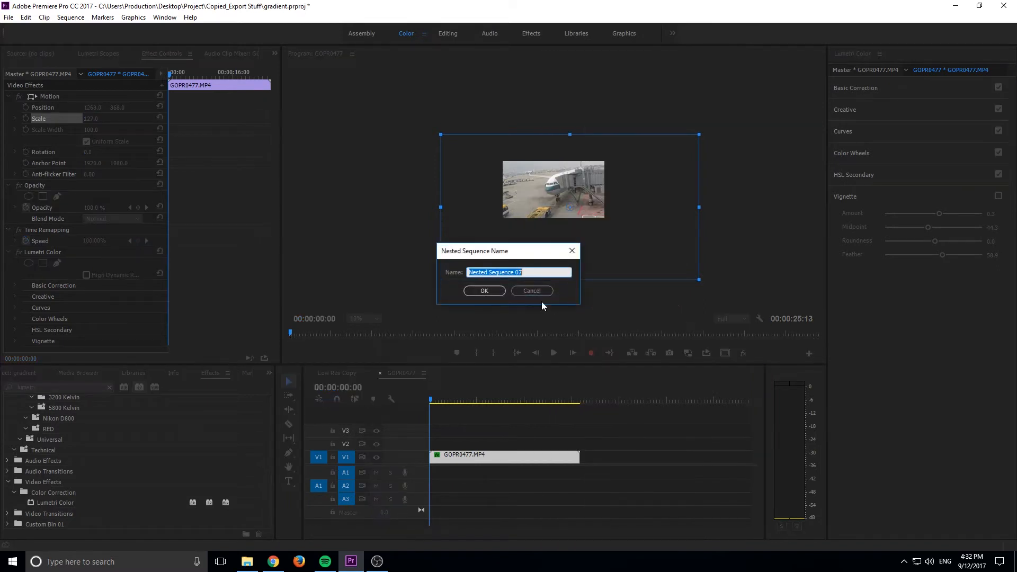
{"action": "left_click", "coordinate": [489, 288]}
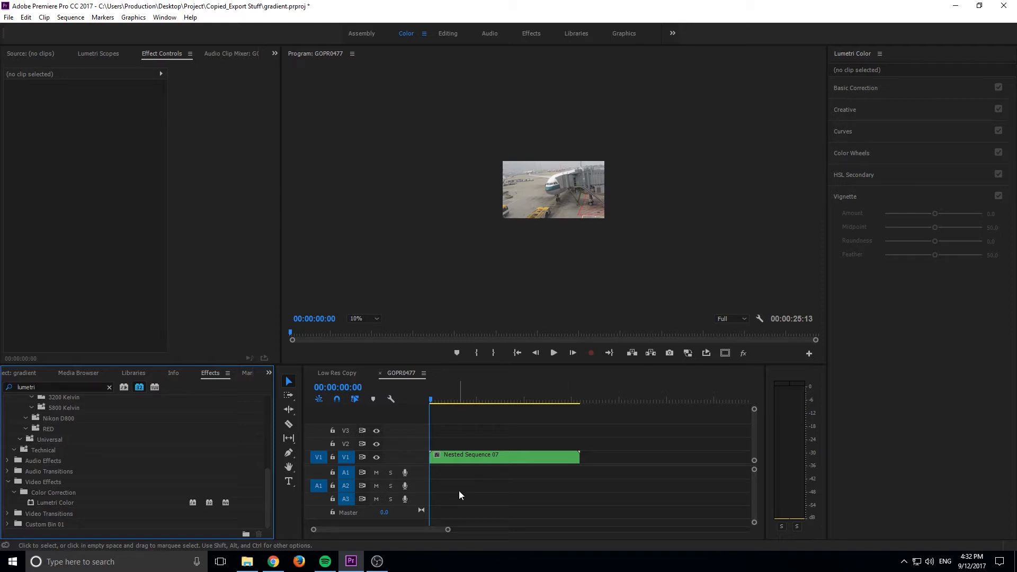
Open the nested sequence to inspect the original clip inside, return to the GOPR0477 sequence and close the nested one
{"action": "left_click", "coordinate": [484, 461]}
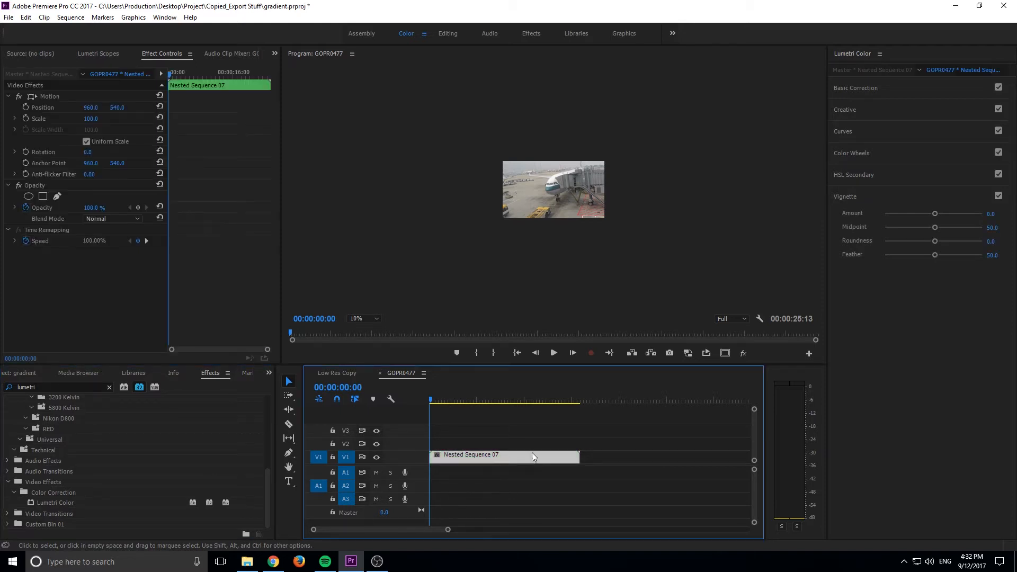
{"action": "double_click", "coordinate": [514, 462]}
{"action": "left_click", "coordinate": [514, 462]}
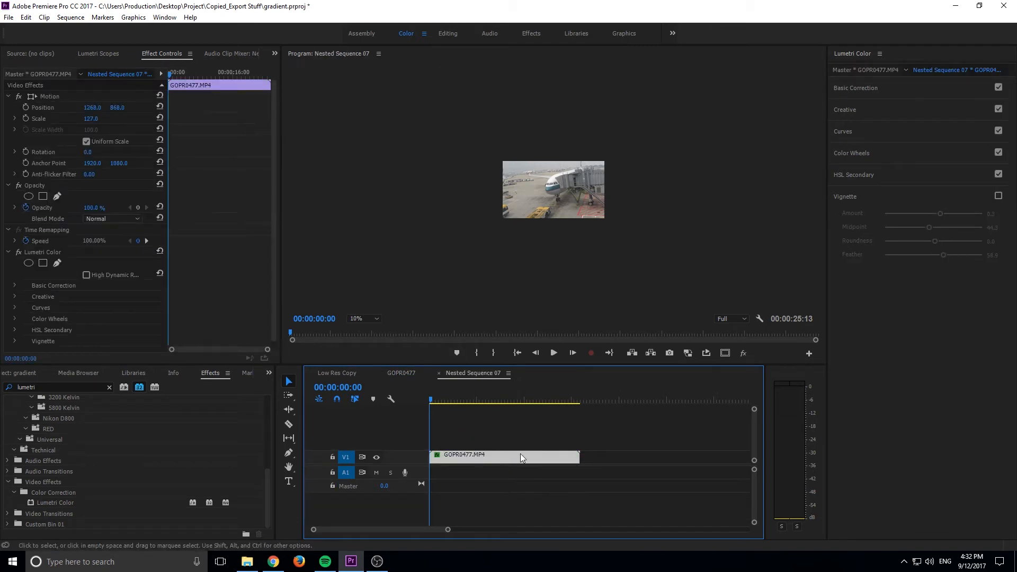
{"action": "left_click", "coordinate": [414, 375]}
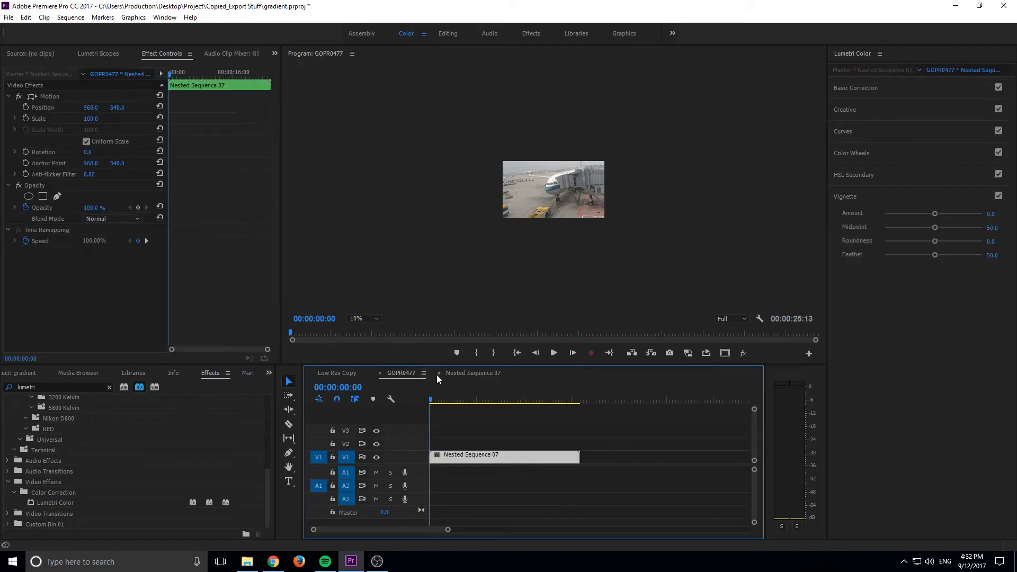
{"action": "left_click", "coordinate": [438, 373]}
{"action": "left_click", "coordinate": [474, 416]}
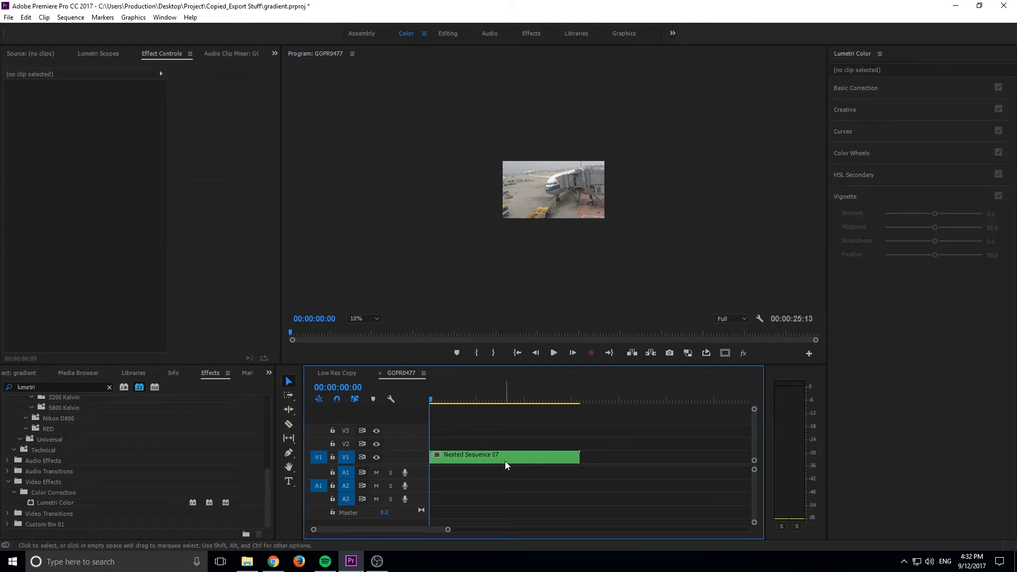
Fit the preview to the program monitor and set the nested clip's vignette amount to about -2.2
{"action": "left_click", "coordinate": [358, 318]}
{"action": "left_click", "coordinate": [358, 329]}
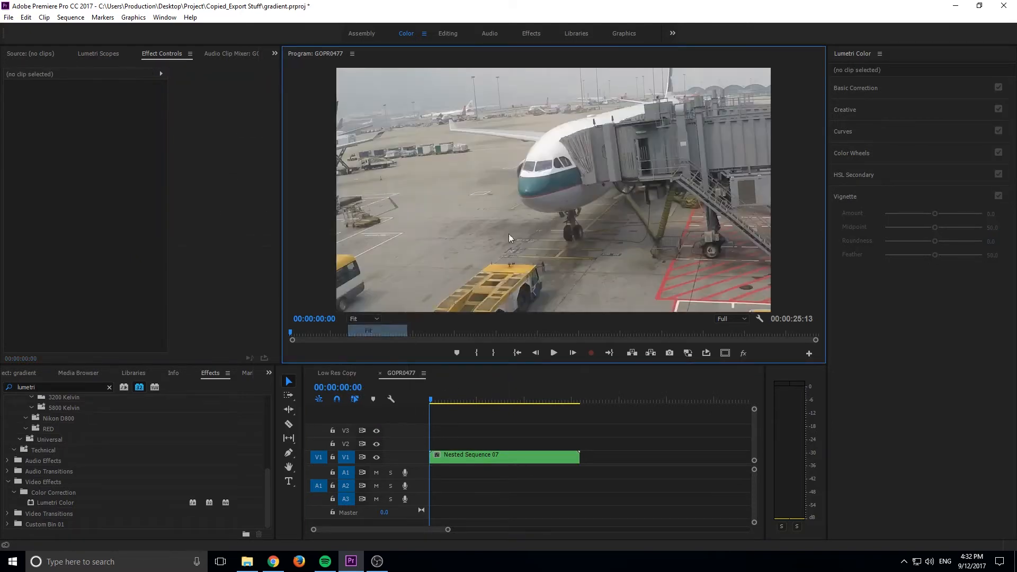
{"action": "left_click", "coordinate": [552, 454]}
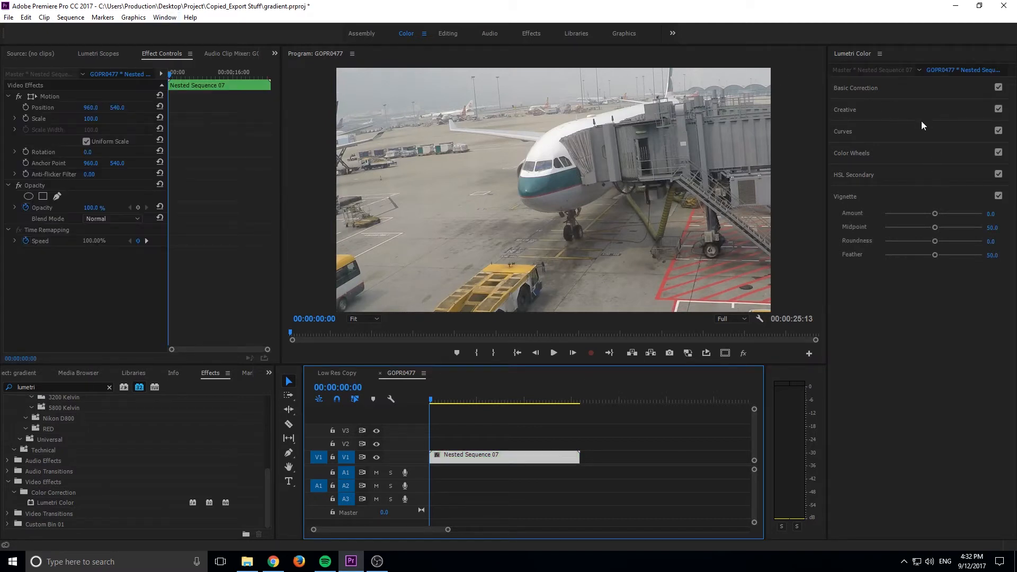
{"action": "left_click_drag", "start_coordinate": [936, 213], "coordinate": [883, 213]}
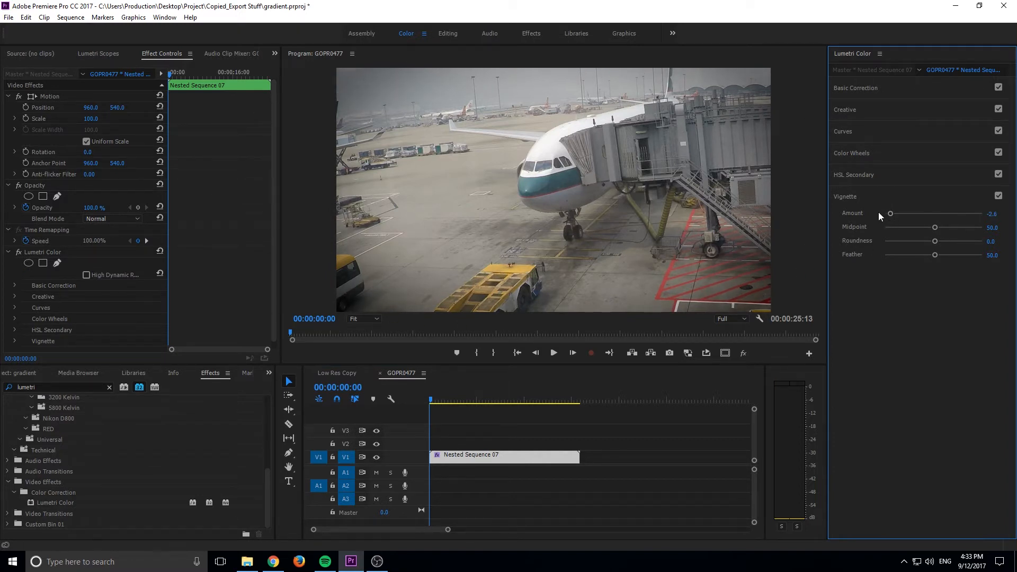
{"action": "left_click_drag", "start_coordinate": [878, 212], "coordinate": [895, 213]}
Check the original clip inside the nested sequence again, close that sequence, and compare the nested clip's vignette off and on
{"action": "double_click", "coordinate": [527, 462]}
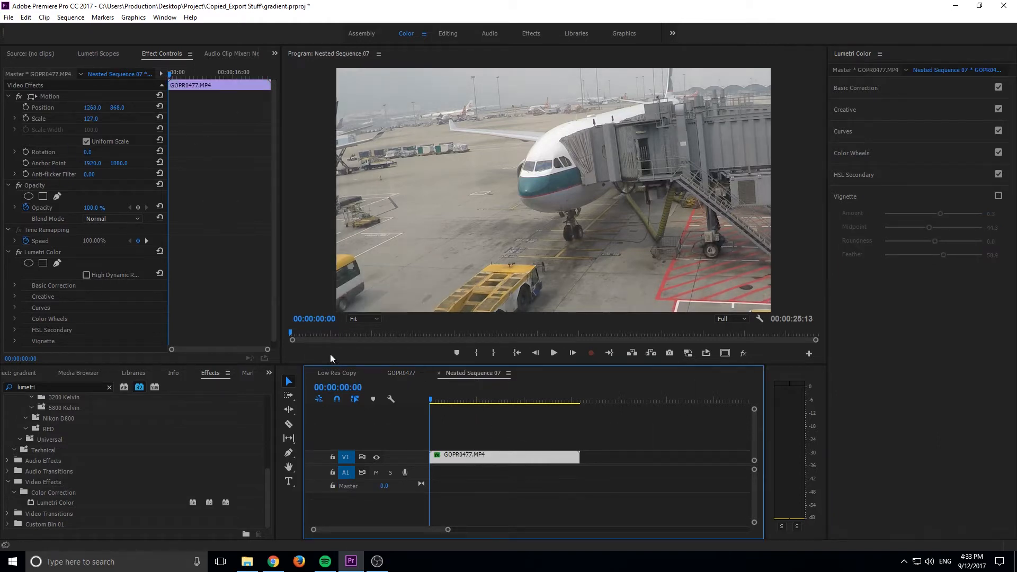
{"action": "left_click", "coordinate": [393, 371]}
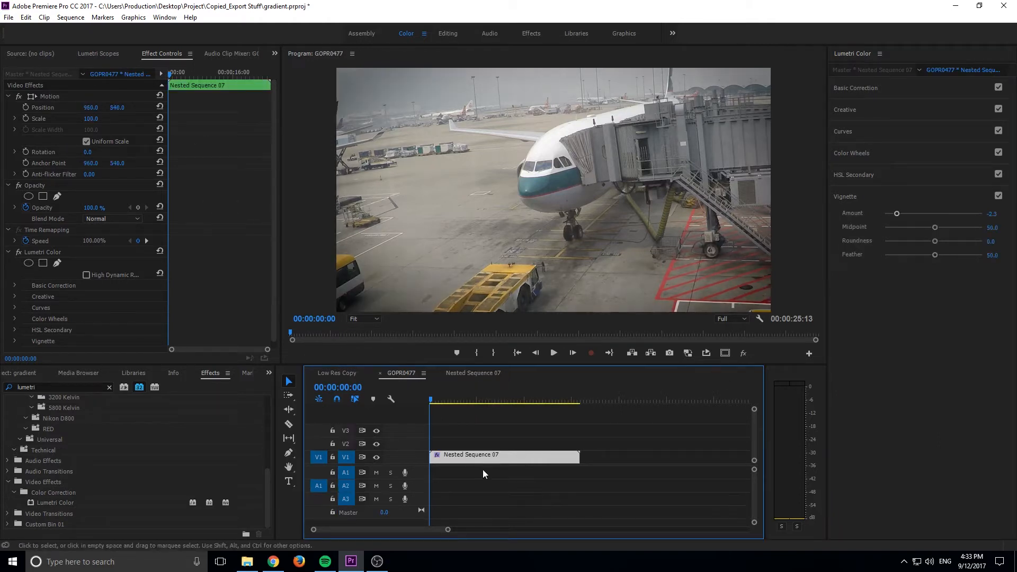
{"action": "left_click", "coordinate": [464, 377]}
{"action": "left_click", "coordinate": [440, 374]}
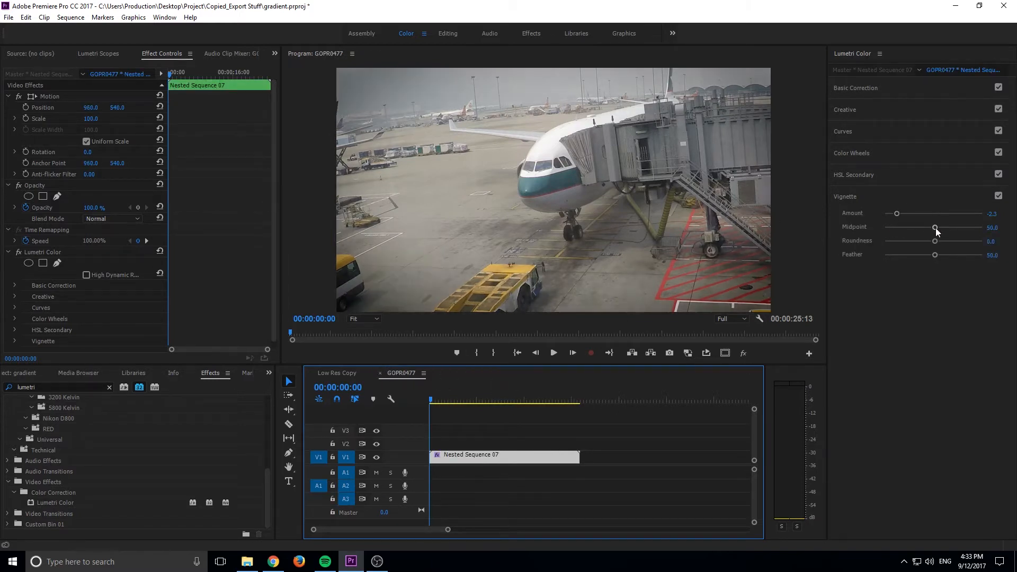
{"action": "left_click", "coordinate": [998, 196]}
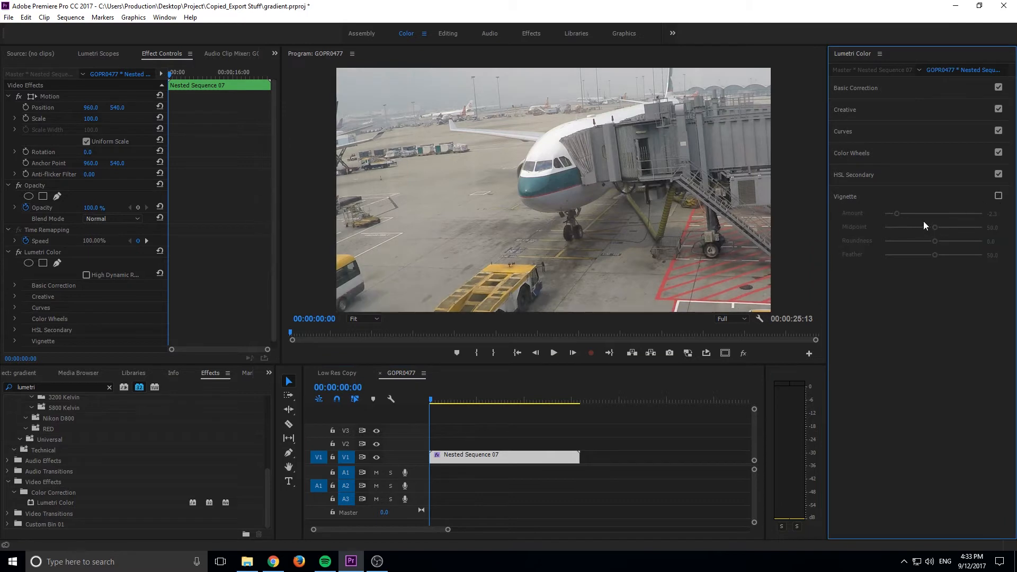
{"action": "left_click", "coordinate": [998, 196]}
Shape the nested clip's vignette with feather at 0 first, ending with roundness about 80.5, feather about 51.9 and midpoint about 19.5
{"action": "left_click_drag", "start_coordinate": [935, 255], "coordinate": [884, 255]}
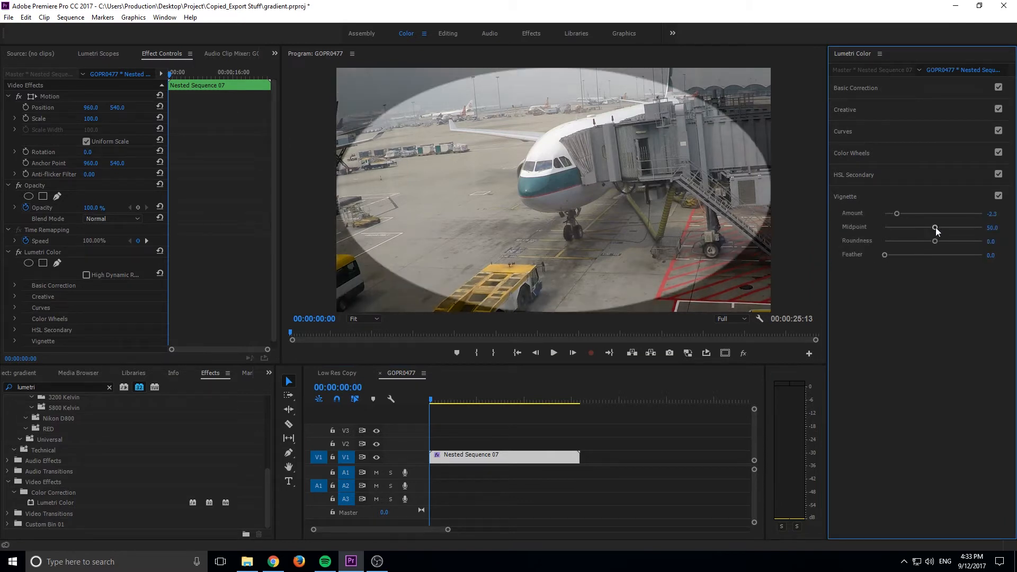
{"action": "left_click_drag", "start_coordinate": [936, 228], "coordinate": [862, 237]}
{"action": "left_click_drag", "start_coordinate": [934, 245], "coordinate": [973, 244]}
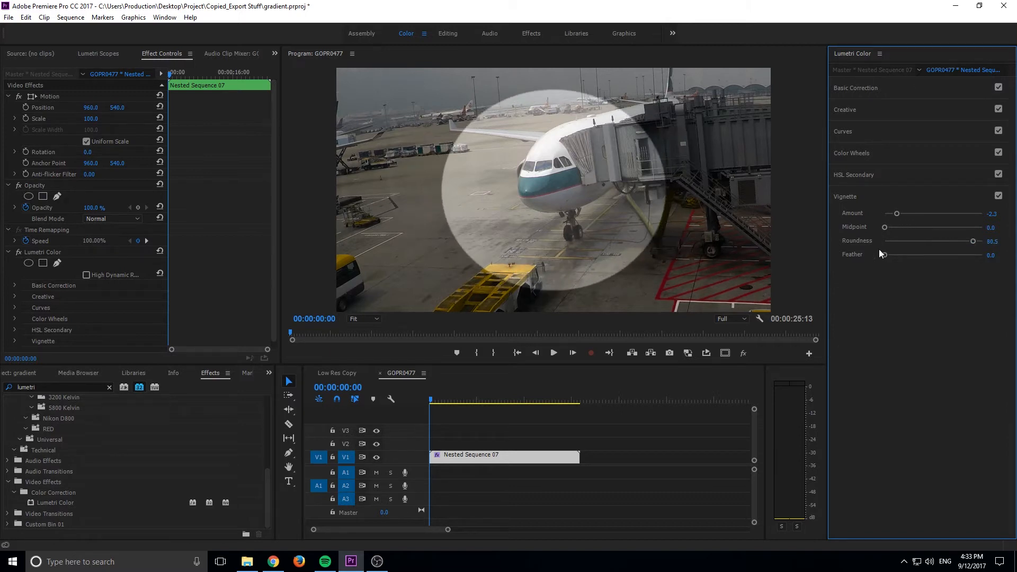
{"action": "left_click_drag", "start_coordinate": [880, 253], "coordinate": [930, 256]}
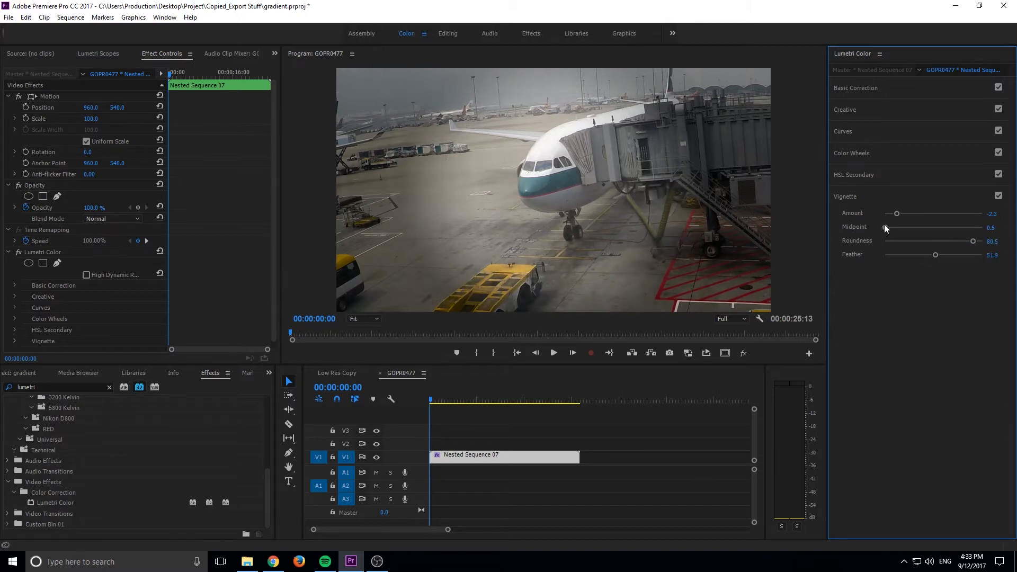
{"action": "mouse_move", "coordinate": [885, 227]}
{"action": "left_mouse_down"}
{"action": "mouse_move", "coordinate": [906, 227]}
{"action": "mouse_move", "coordinate": [907, 211]}
{"action": "mouse_move", "coordinate": [897, 215]}
{"action": "left_mouse_up"}
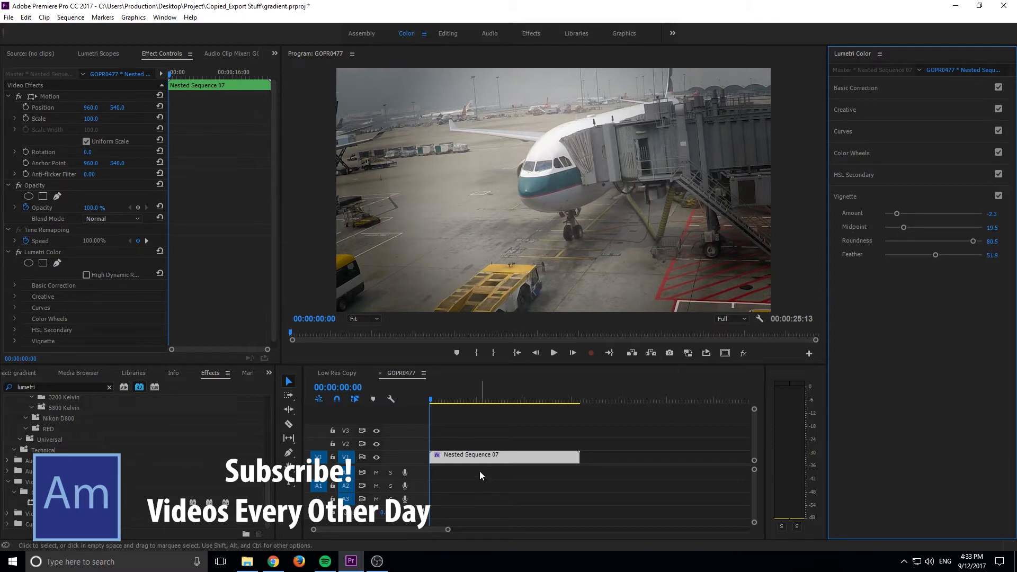
Search the effects for "blur" with the 32-bit color filter turned off and locate Camera Blur under Blur & Sharpen
{"action": "left_click", "coordinate": [40, 386]}
{"action": "left_click_drag", "start_coordinate": [40, 385], "coordinate": [8, 385]}
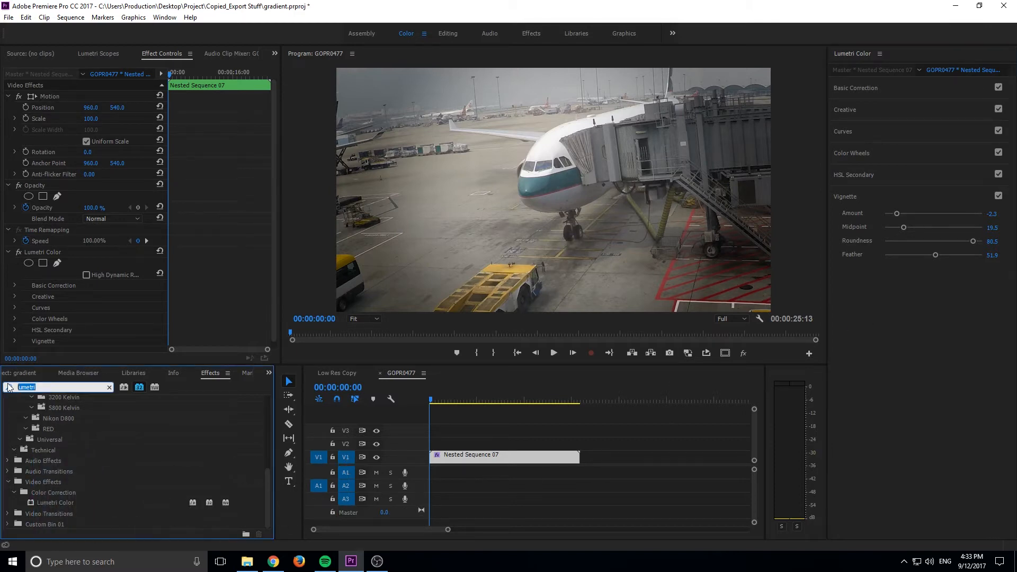
{"action": "type", "text": "blur"}
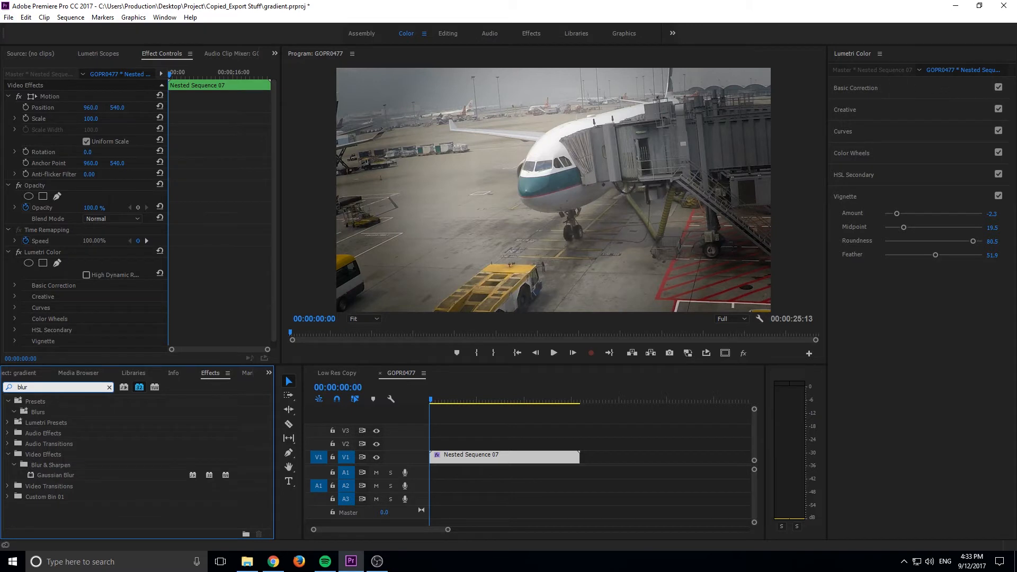
{"action": "left_click", "coordinate": [144, 385]}
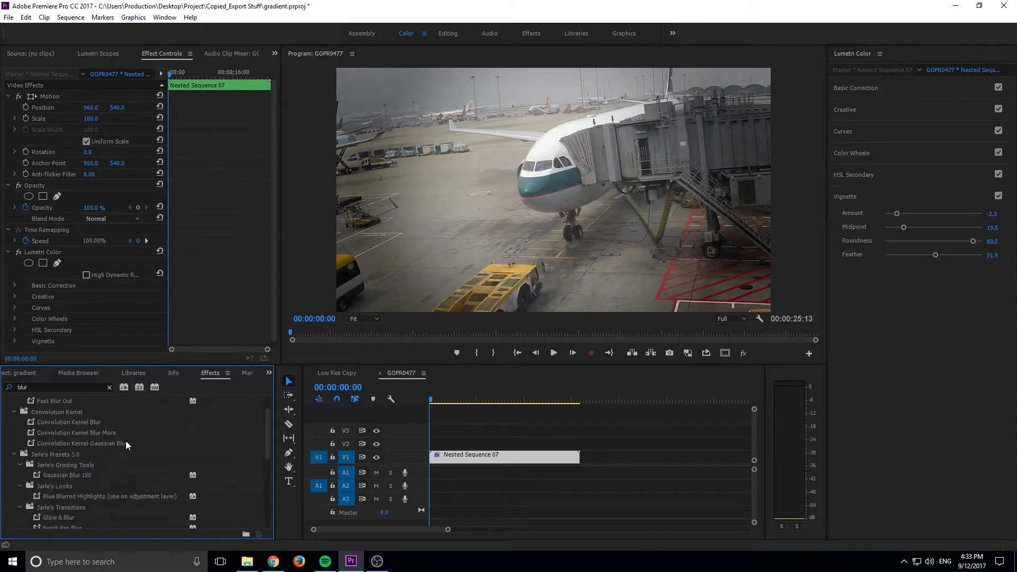
{"action": "scroll", "coordinate": [126, 441], "scroll_direction": "down", "scroll_amount": 5}
{"action": "scroll", "coordinate": [121, 457], "scroll_direction": "down", "scroll_amount": 2}
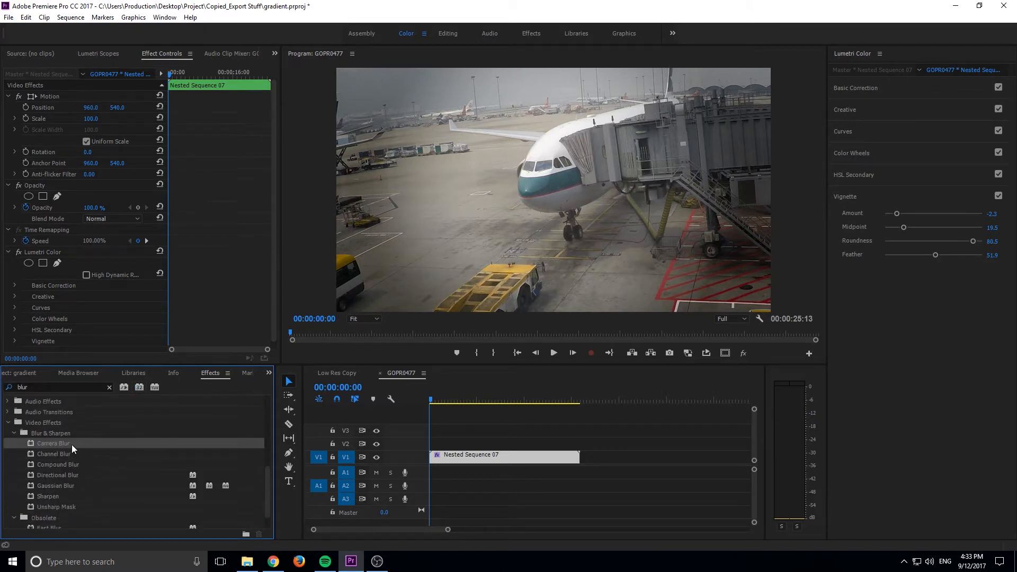
{"action": "left_click_drag", "start_coordinate": [56, 444], "coordinate": [450, 460]}
Open the Low Res Copy sequence from the project and select its nested clip on V1
{"action": "left_click", "coordinate": [21, 374]}
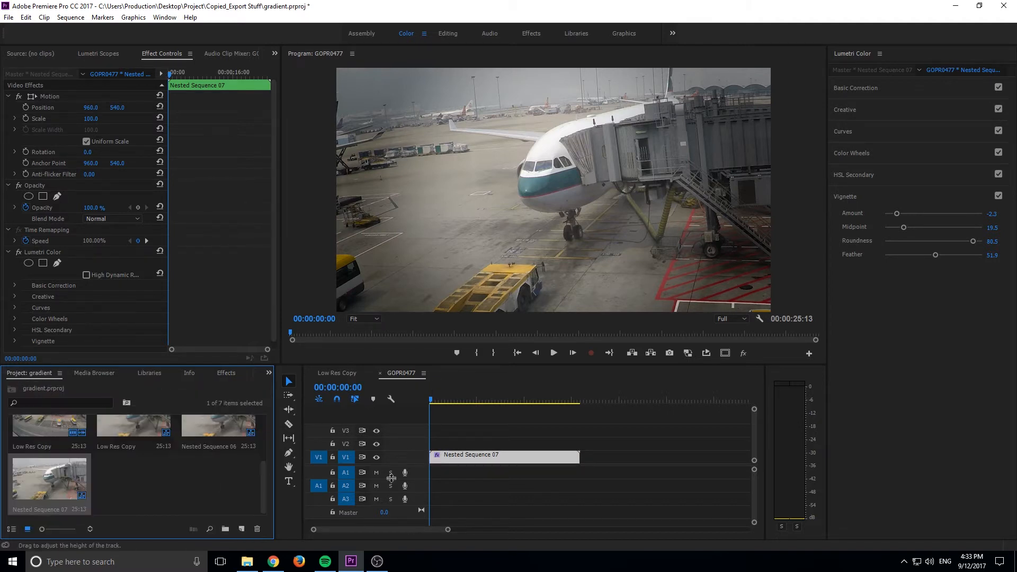
{"action": "left_click", "coordinate": [503, 451]}
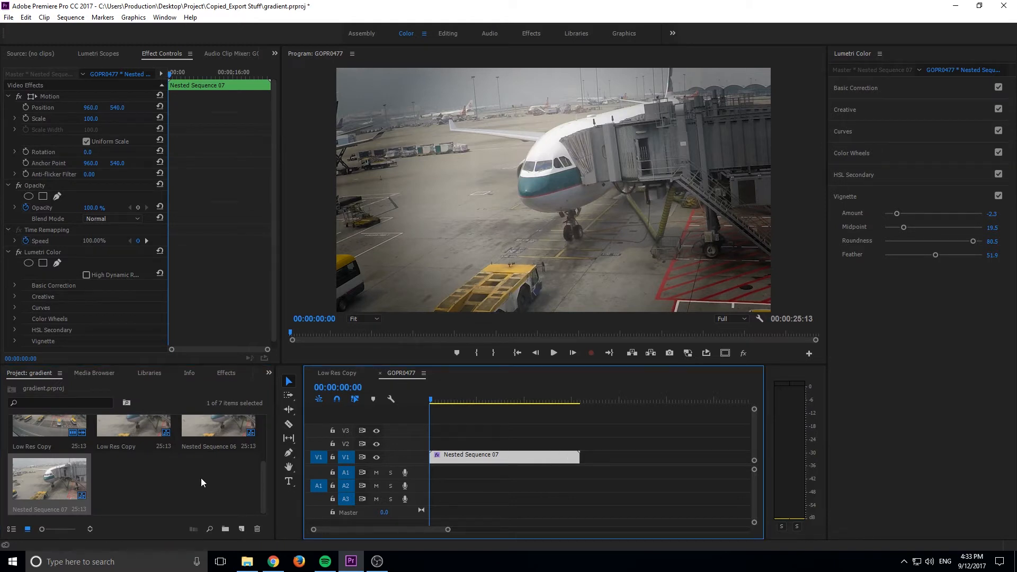
{"action": "scroll", "coordinate": [175, 477], "scroll_direction": "up", "scroll_amount": 2}
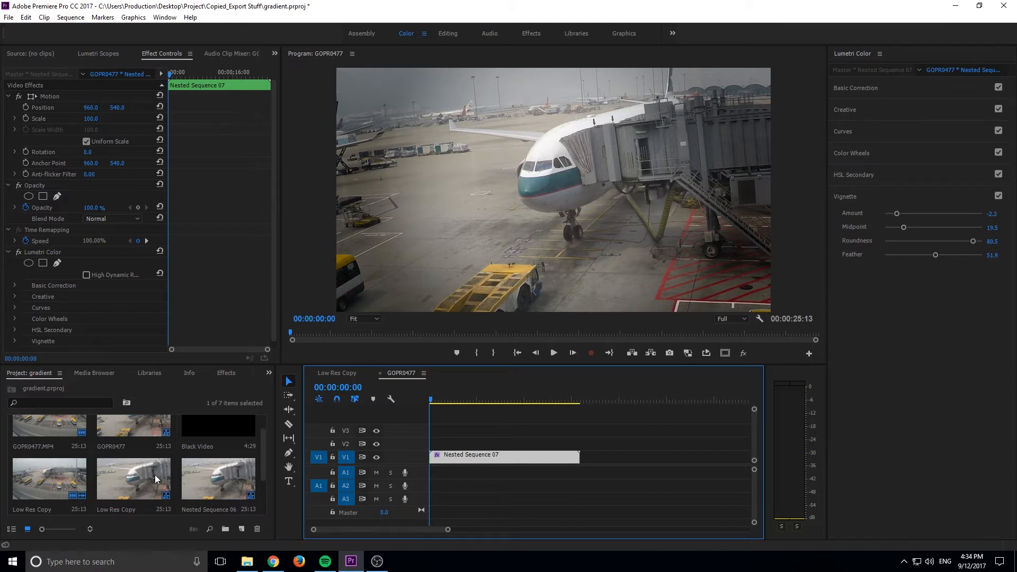
{"action": "double_click", "coordinate": [135, 481]}
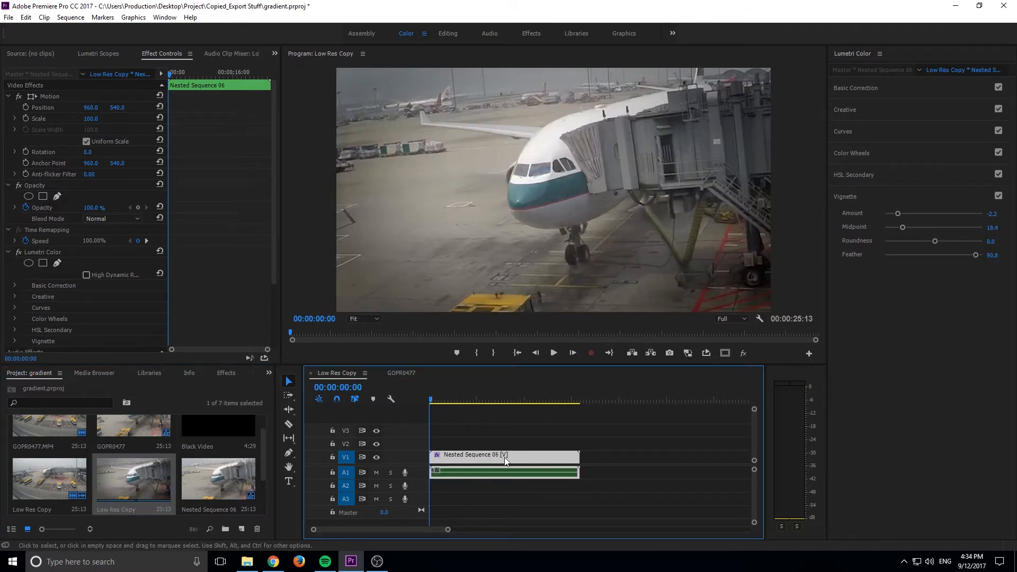
{"action": "left_click", "coordinate": [552, 448]}
{"action": "left_click", "coordinate": [549, 453]}
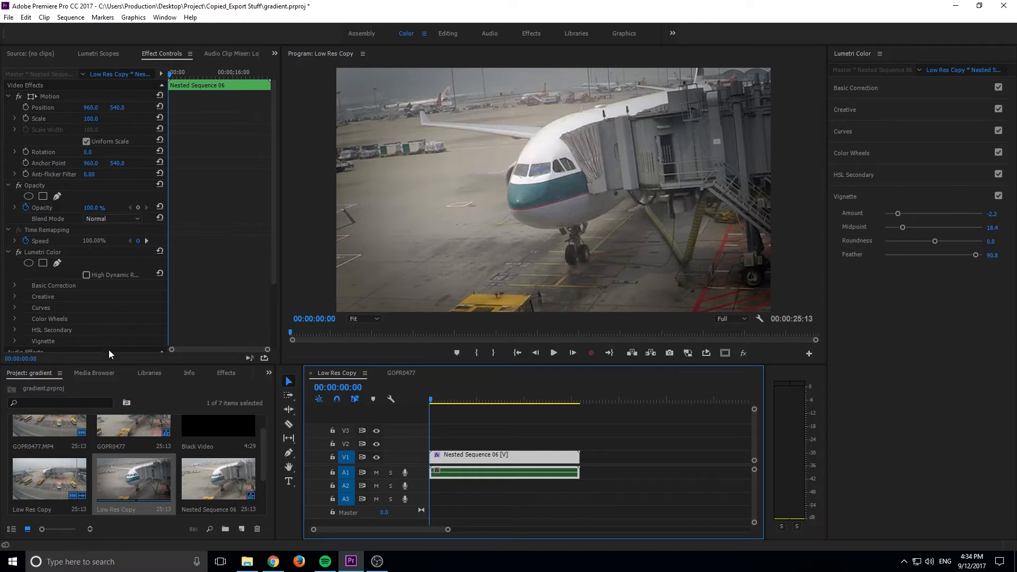
Apply Camera Blur to the nested clip and add an inverted ellipse mask to the blur
{"action": "left_click", "coordinate": [224, 373]}
{"action": "left_click_drag", "start_coordinate": [53, 444], "coordinate": [491, 456]}
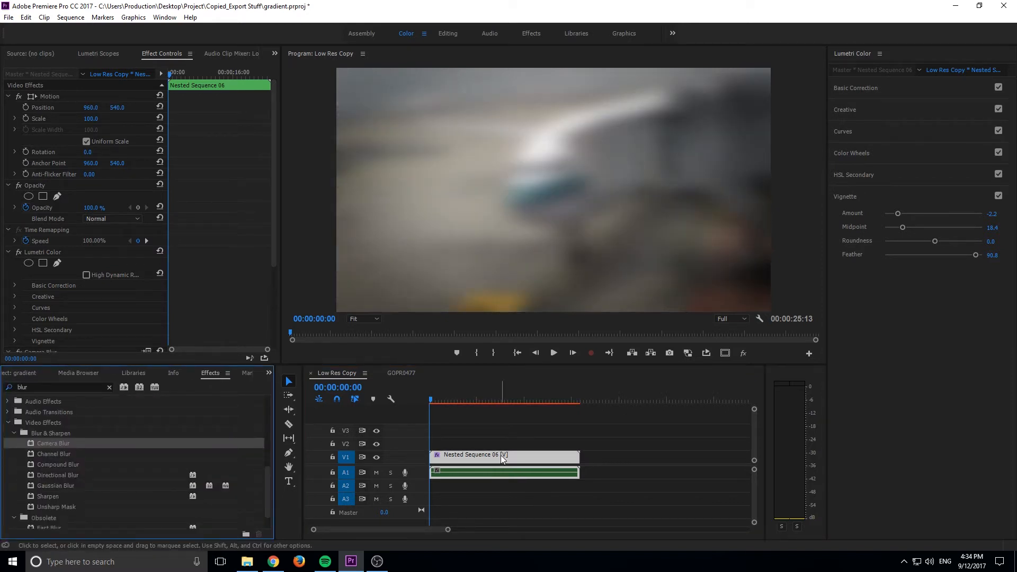
{"action": "scroll", "coordinate": [92, 290], "scroll_direction": "down", "scroll_amount": 4}
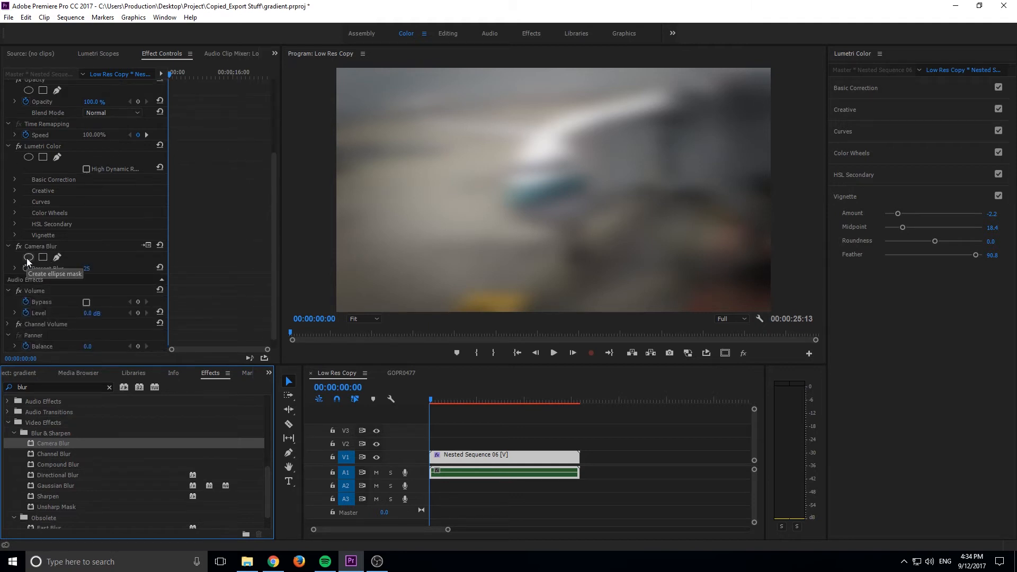
{"action": "left_click", "coordinate": [28, 257]}
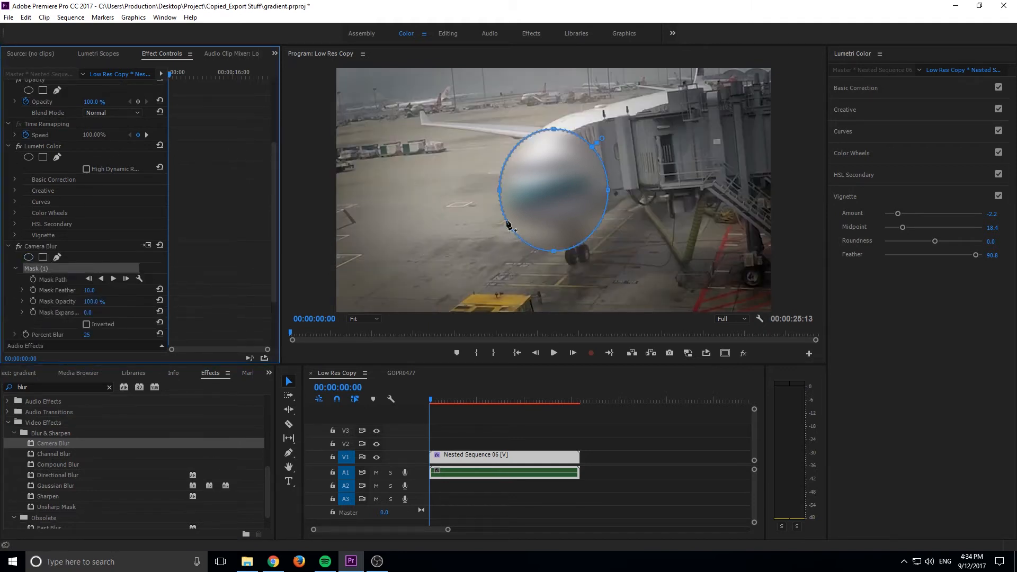
{"action": "left_click", "coordinate": [86, 324]}
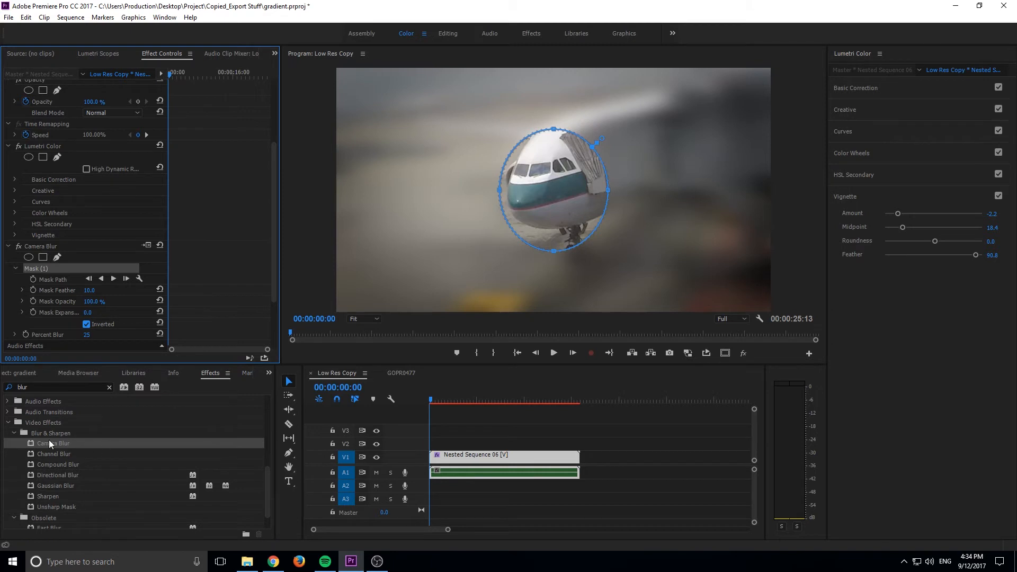
Set Camera Blur's percent blur to 6 and its mask feather to about 204
{"action": "scroll", "coordinate": [76, 91], "scroll_direction": "up", "scroll_amount": 3}
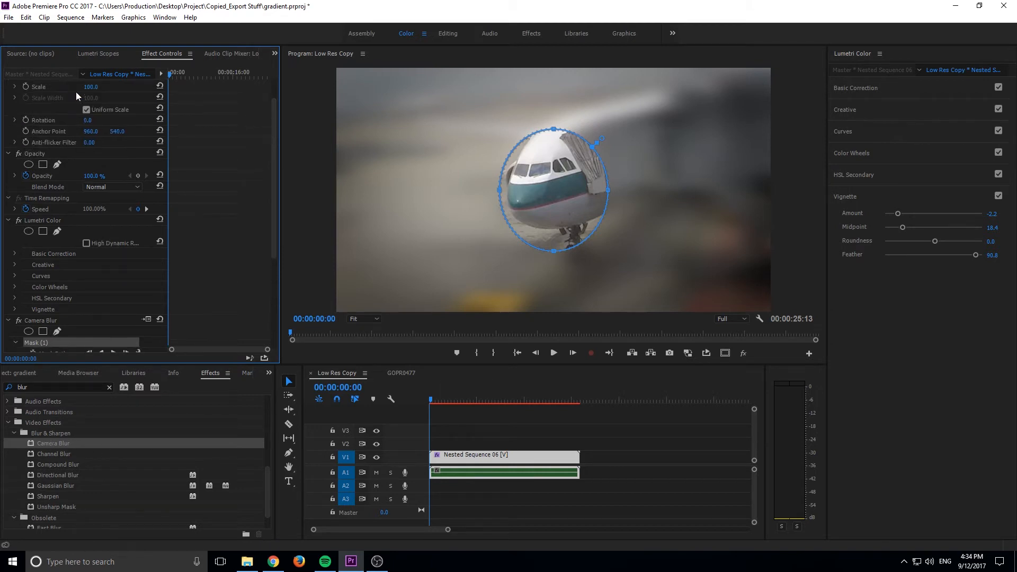
{"action": "scroll", "coordinate": [68, 138], "scroll_direction": "down", "scroll_amount": 10}
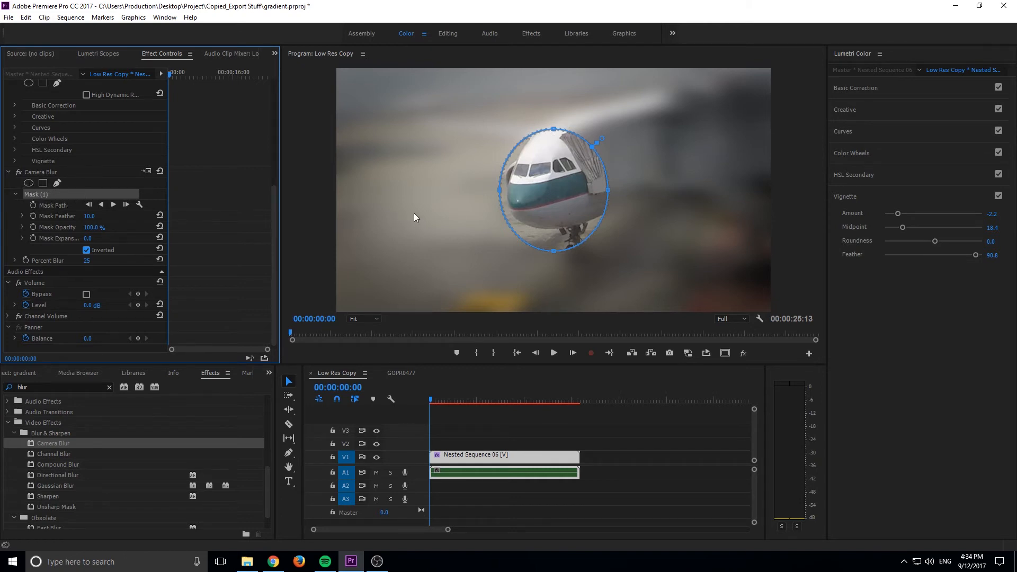
{"action": "left_click", "coordinate": [91, 259]}
{"action": "type", "text": "6"}
{"action": "key", "text": "Return"}
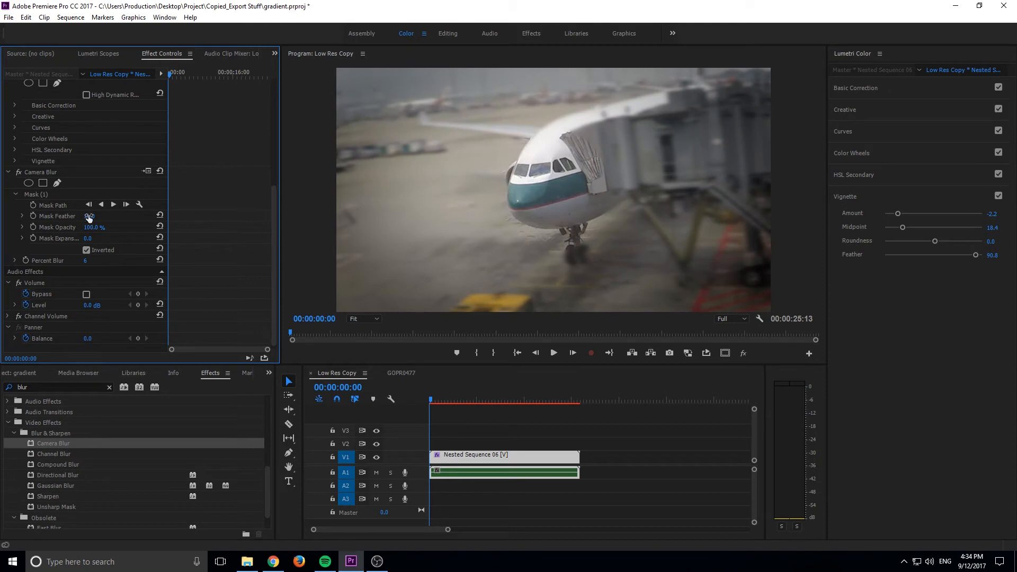
{"action": "left_click_drag", "start_coordinate": [89, 220], "coordinate": [144, 220]}
Enlarge the blur's ellipse mask on all four sides so it surrounds the aircraft's nose, then deselect the clip
{"action": "left_click", "coordinate": [55, 194]}
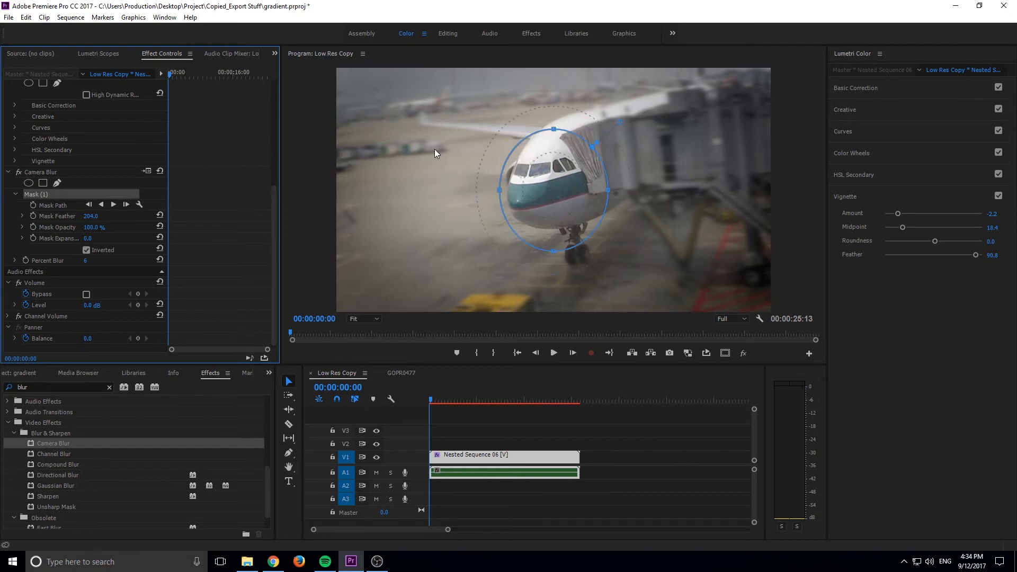
{"action": "left_click", "coordinate": [502, 191]}
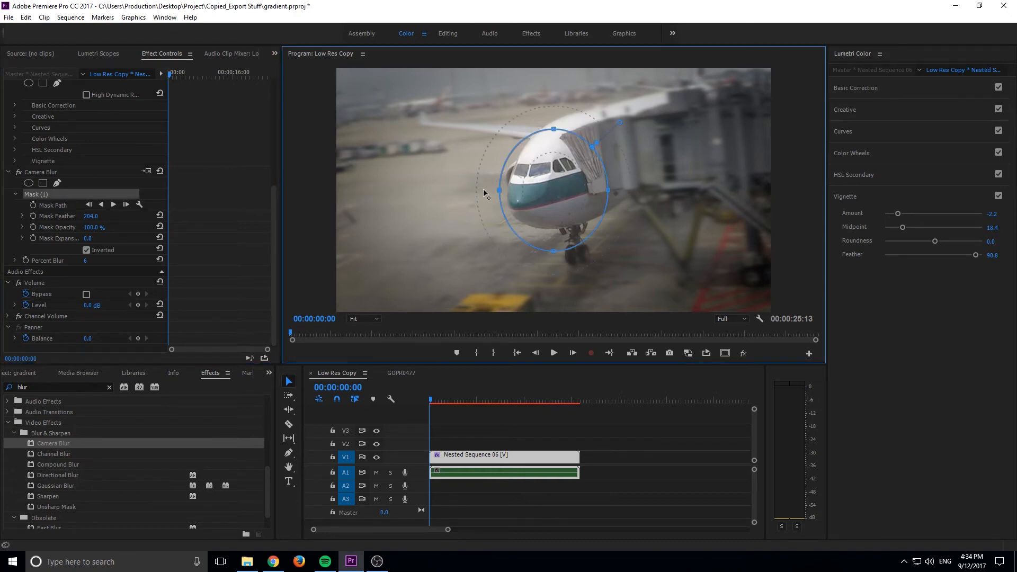
{"action": "left_click_drag", "start_coordinate": [500, 190], "coordinate": [478, 190]}
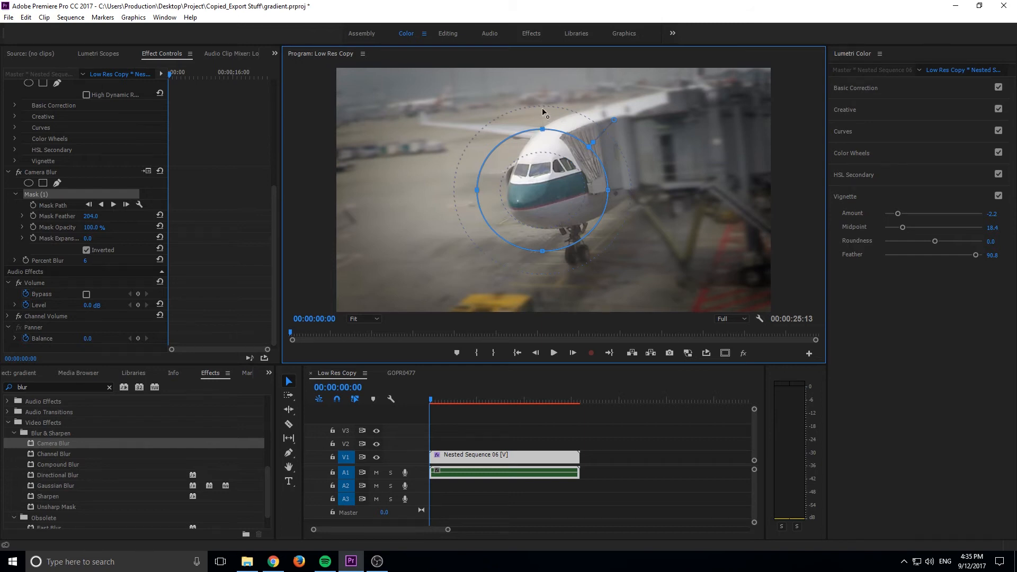
{"action": "left_click_drag", "start_coordinate": [543, 129], "coordinate": [542, 109]}
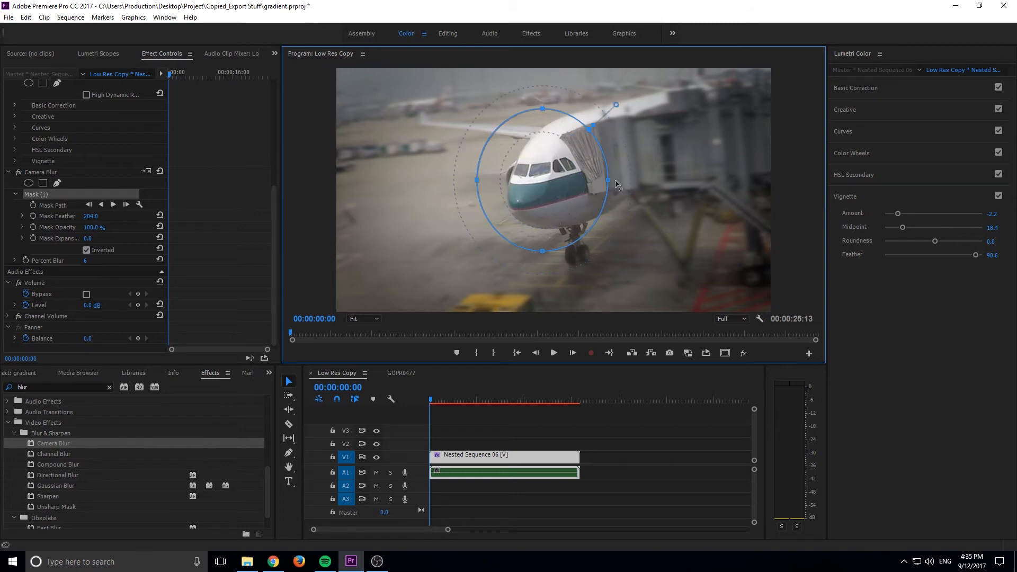
{"action": "left_click_drag", "start_coordinate": [616, 184], "coordinate": [633, 181]}
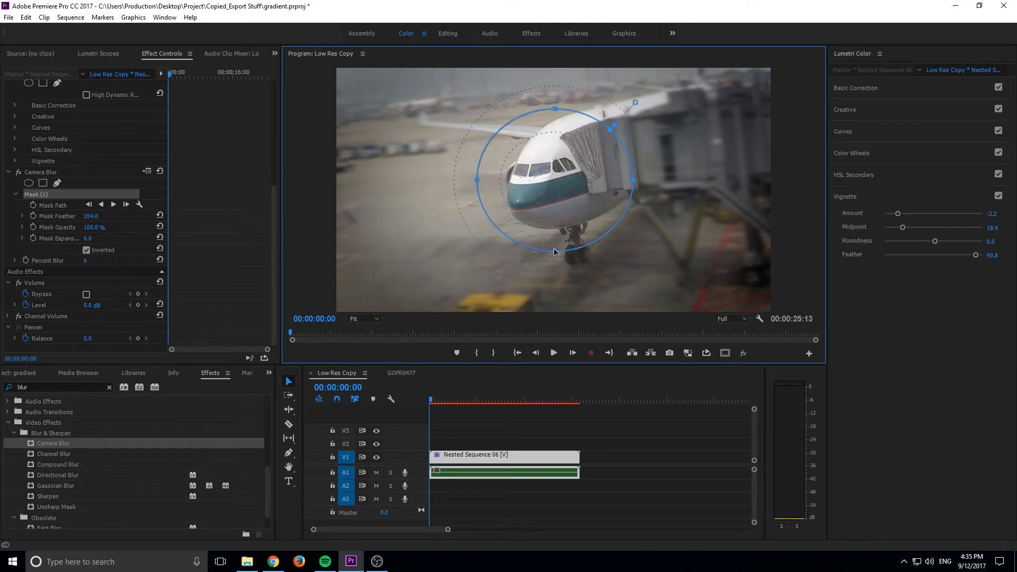
{"action": "left_click_drag", "start_coordinate": [556, 253], "coordinate": [556, 257]}
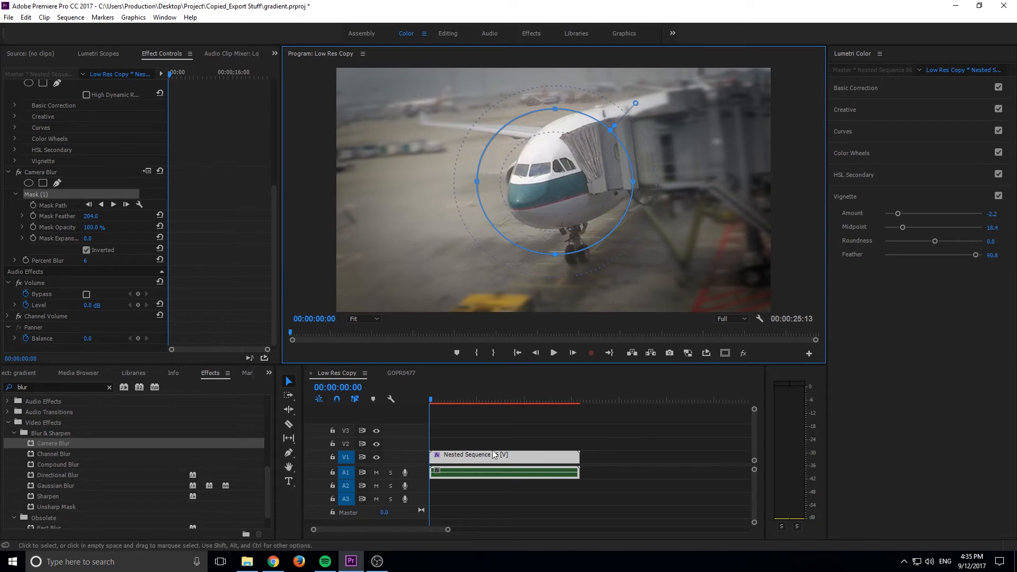
{"action": "left_click", "coordinate": [546, 435]}
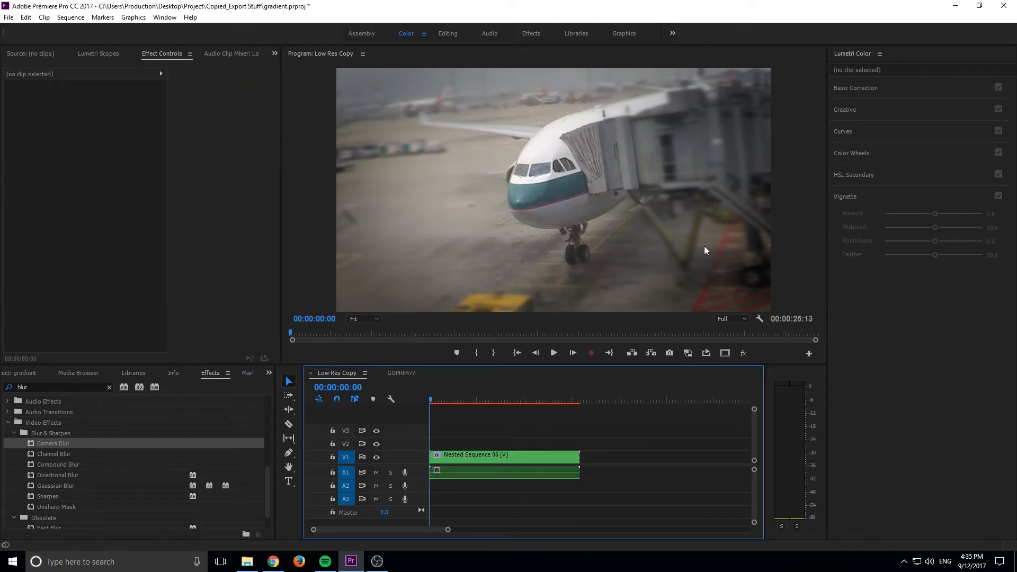
Reduce the nested clip's Camera Blur to 4 percent
{"action": "left_click", "coordinate": [482, 459]}
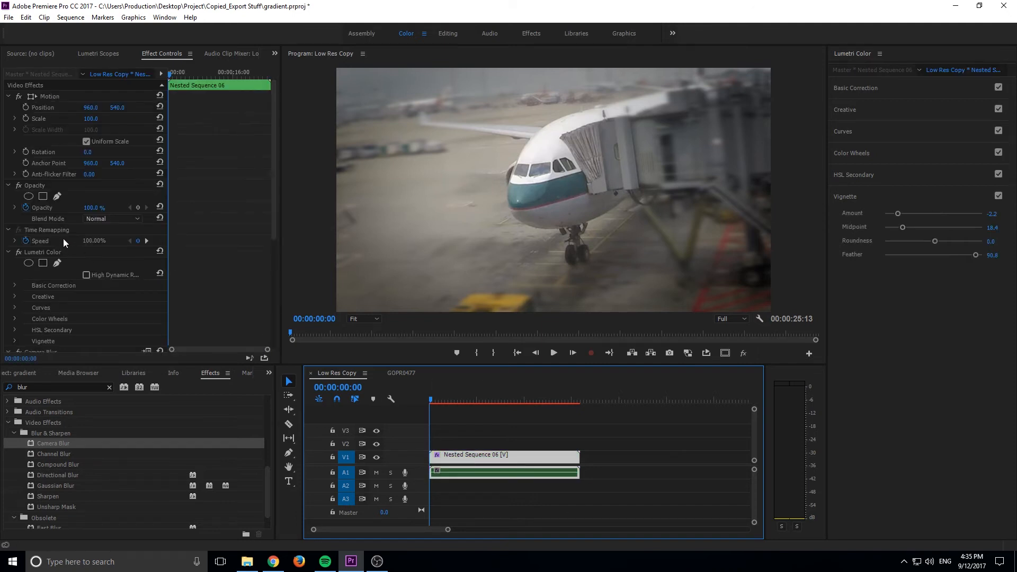
{"action": "scroll", "coordinate": [74, 249], "scroll_direction": "down", "scroll_amount": 2}
{"action": "scroll", "coordinate": [78, 255], "scroll_direction": "down", "scroll_amount": 2}
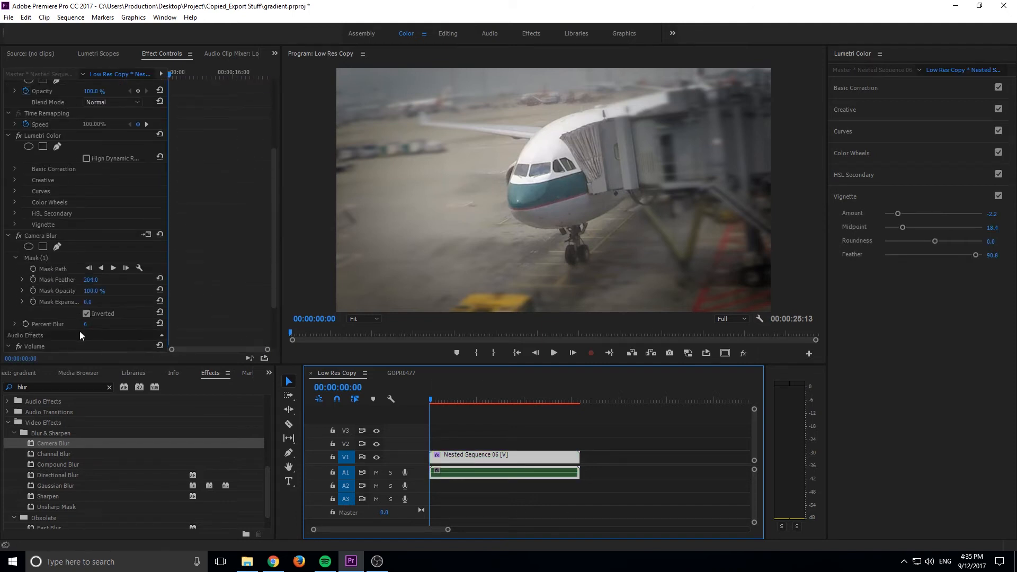
{"action": "left_click_drag", "start_coordinate": [85, 325], "coordinate": [98, 328]}
{"action": "left_click", "coordinate": [98, 328]}
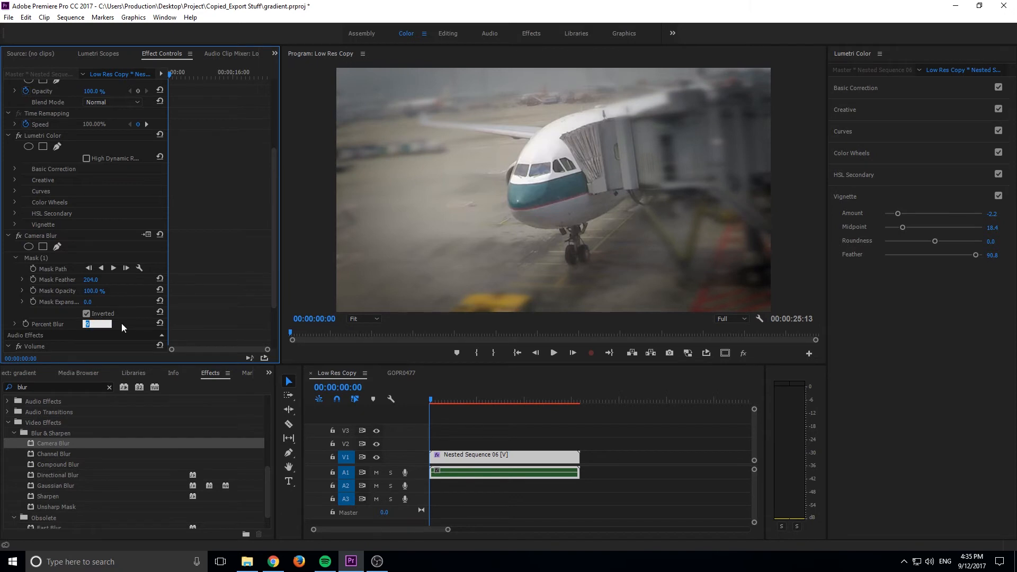
{"action": "type", "text": "4"}
{"action": "left_click", "coordinate": [665, 470]}
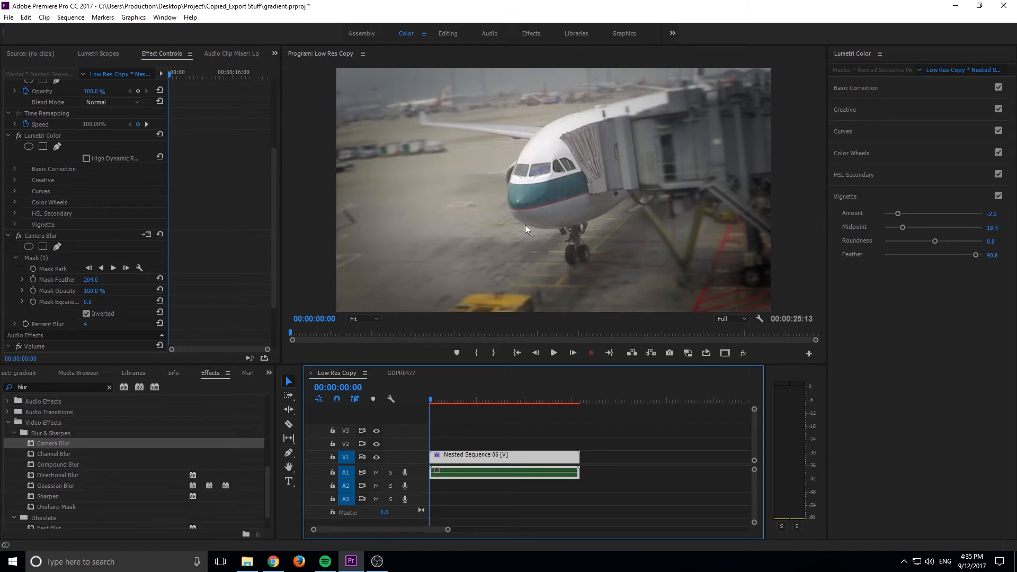
Play back the Low Res Copy sequence from two points to check the masked blur in motion
{"action": "key", "text": "space"}
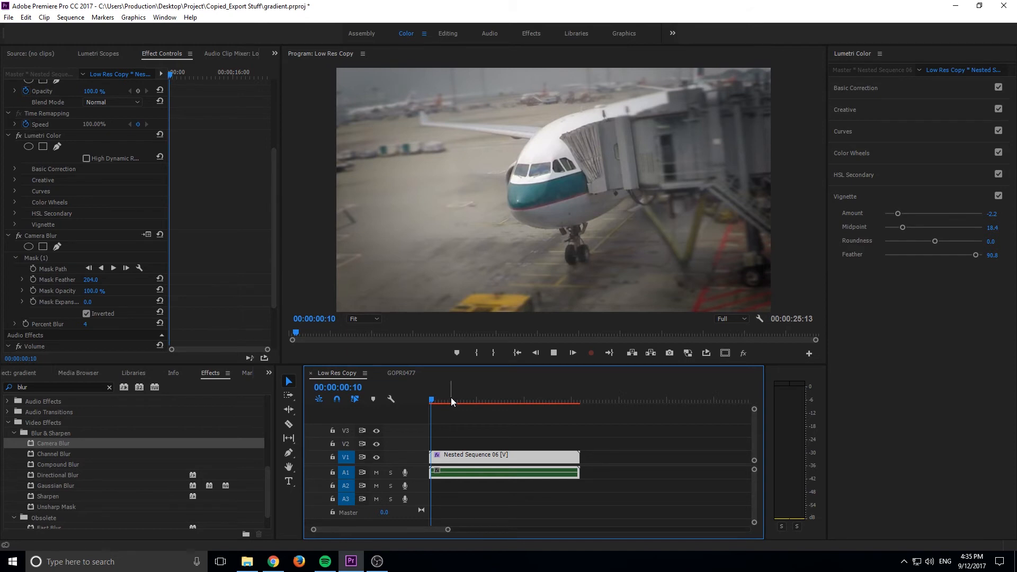
{"action": "left_click", "coordinate": [453, 401]}
{"action": "key", "text": "space"}
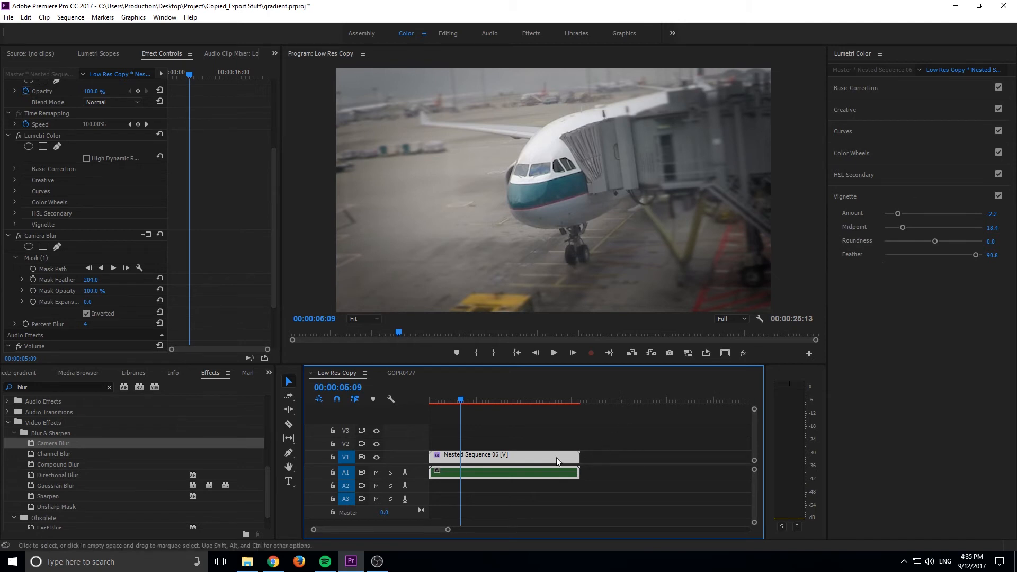
Open Nested Sequence 07 from the GOPR0477 sequence, set the original clip's scale to 50 and reset its position
{"action": "left_click", "coordinate": [403, 373]}
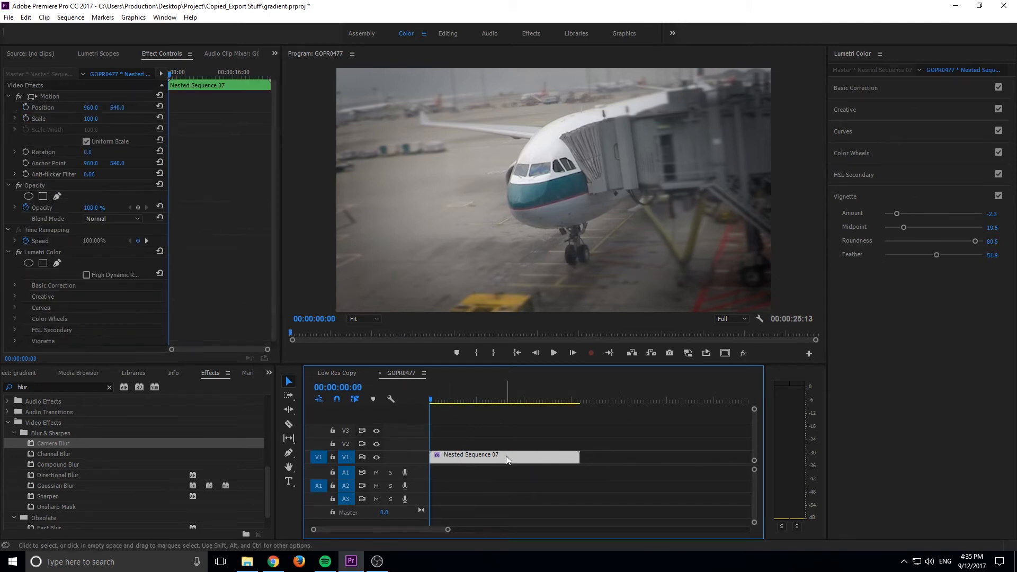
{"action": "double_click", "coordinate": [489, 455]}
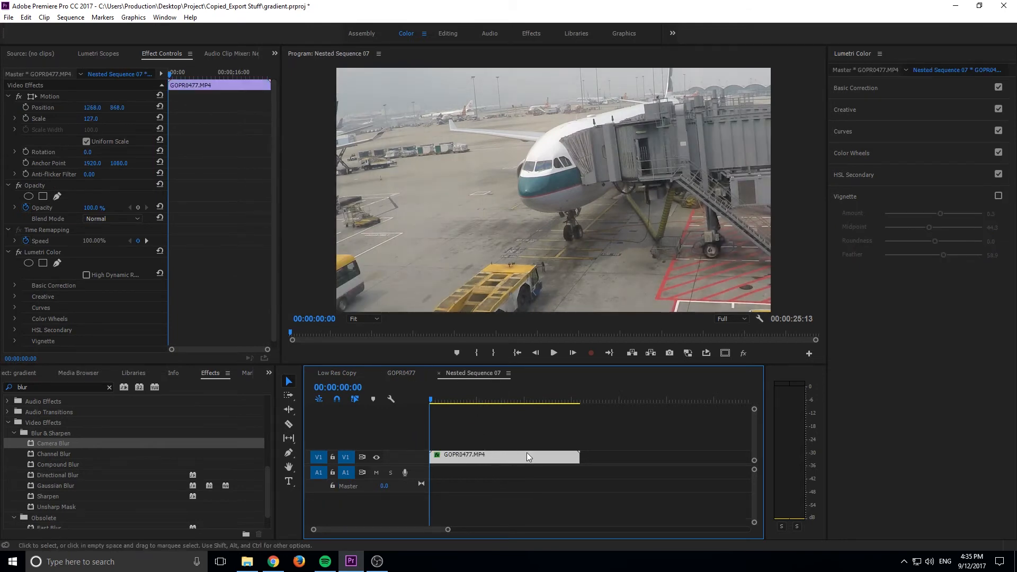
{"action": "left_click", "coordinate": [95, 119]}
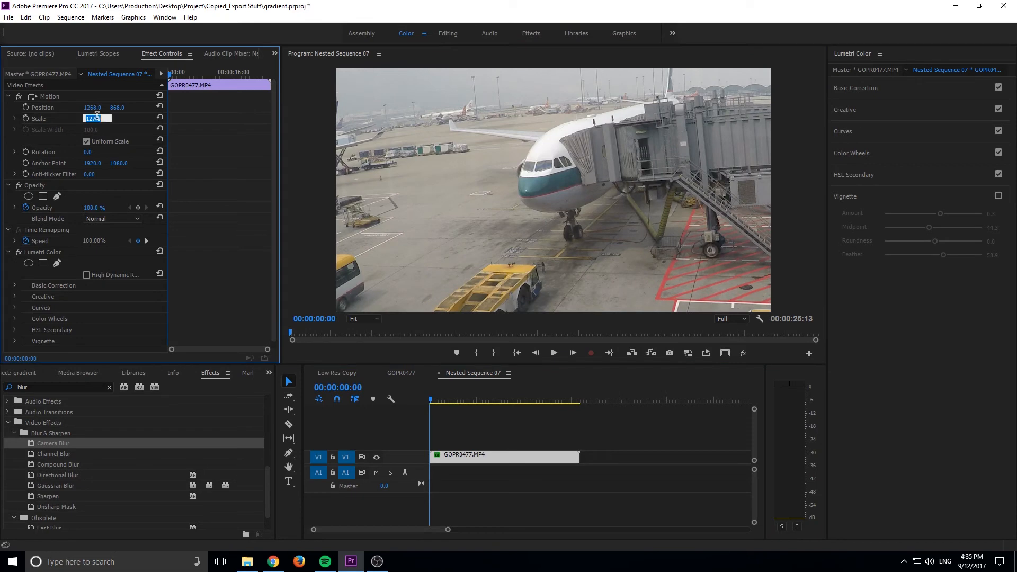
{"action": "type", "text": "50"}
{"action": "left_click", "coordinate": [159, 106]}
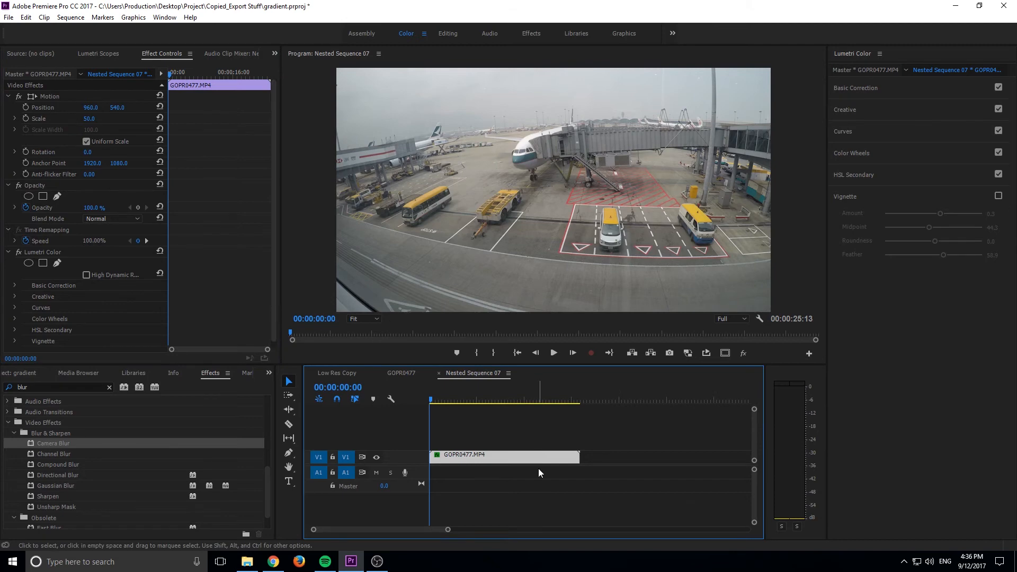
Create a new black video item at 1920 x 1080, 29.97 fps Non-Drop-Frame with square pixels
{"action": "left_click", "coordinate": [15, 19]}
{"action": "mouse_move", "coordinate": [18, 33]}
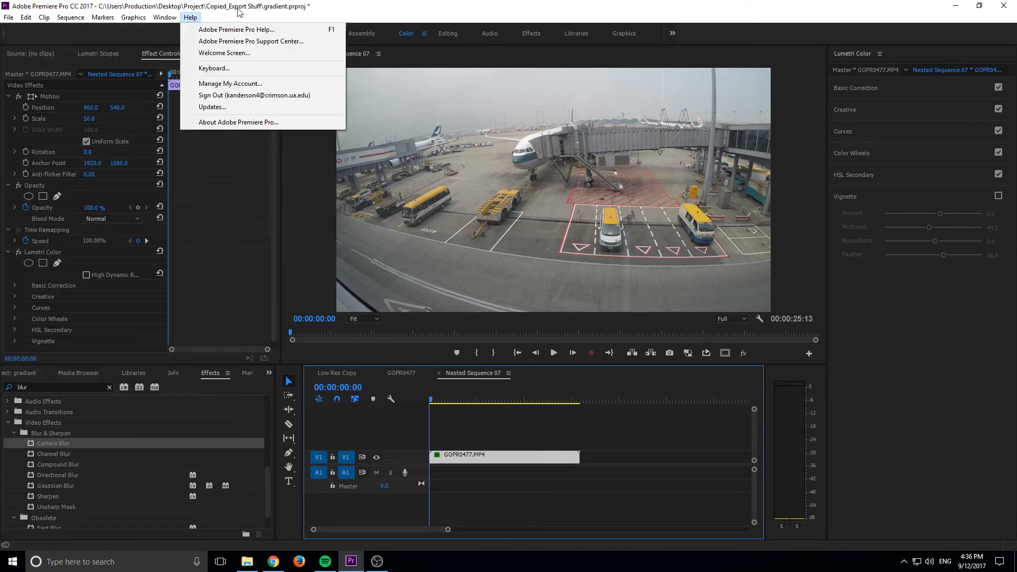
{"action": "left_click", "coordinate": [249, 161]}
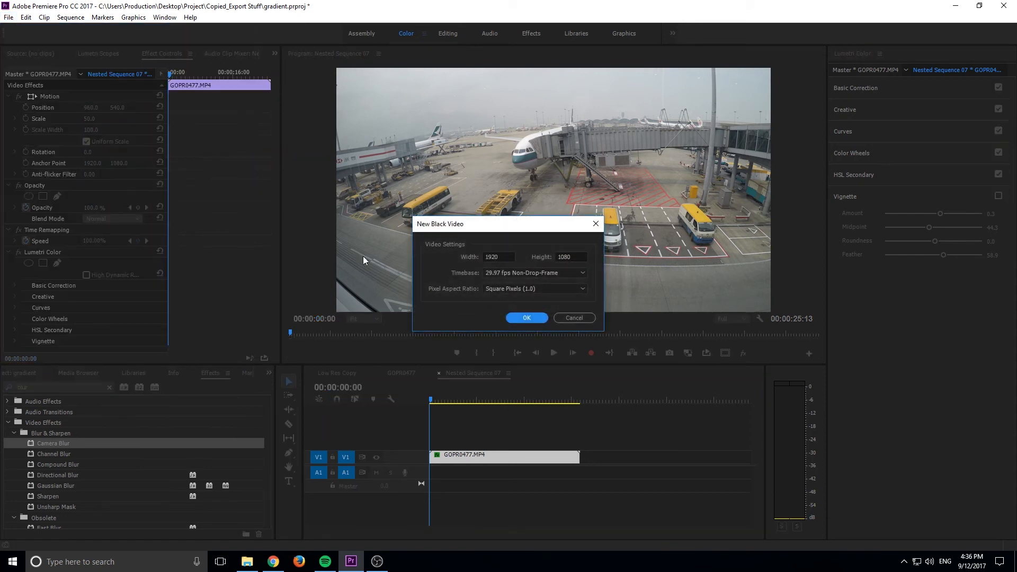
{"action": "left_click", "coordinate": [522, 320]}
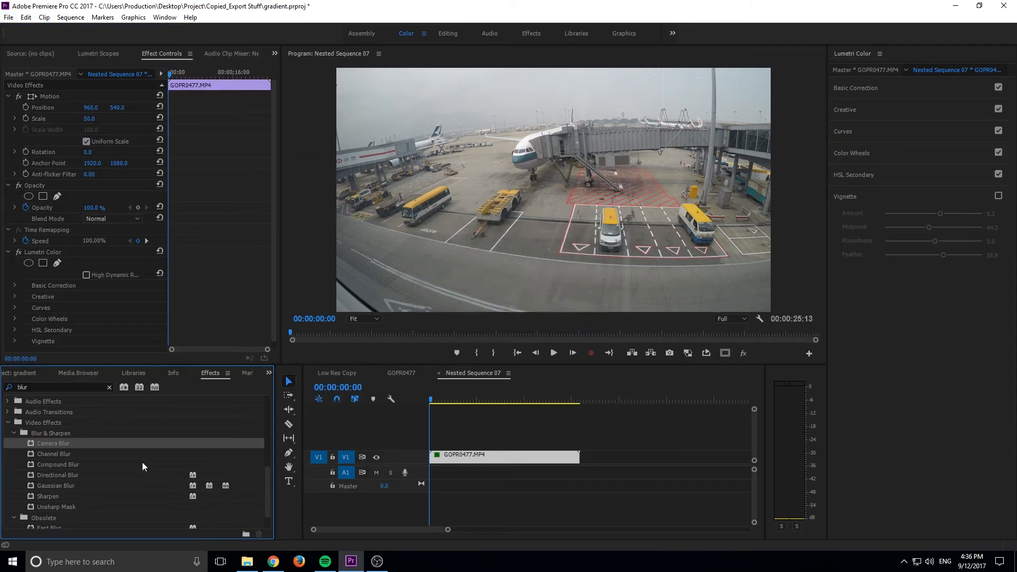
Place the black video on track V2 above GOPR0477.MP4, extend it to the clip's full length and select it
{"action": "left_click", "coordinate": [30, 373]}
{"action": "left_click_drag", "start_coordinate": [134, 480], "coordinate": [580, 443]}
{"action": "left_click", "coordinate": [520, 448]}
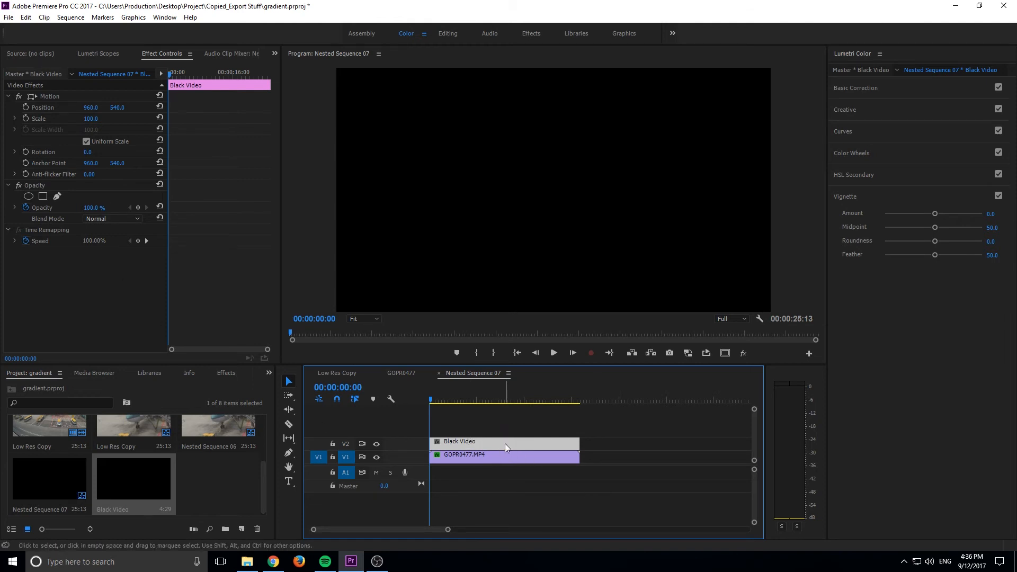
Add a non-inverted rectangular opacity mask to the black video and lower the layer's opacity to 0 percent
{"action": "left_click", "coordinate": [44, 197]}
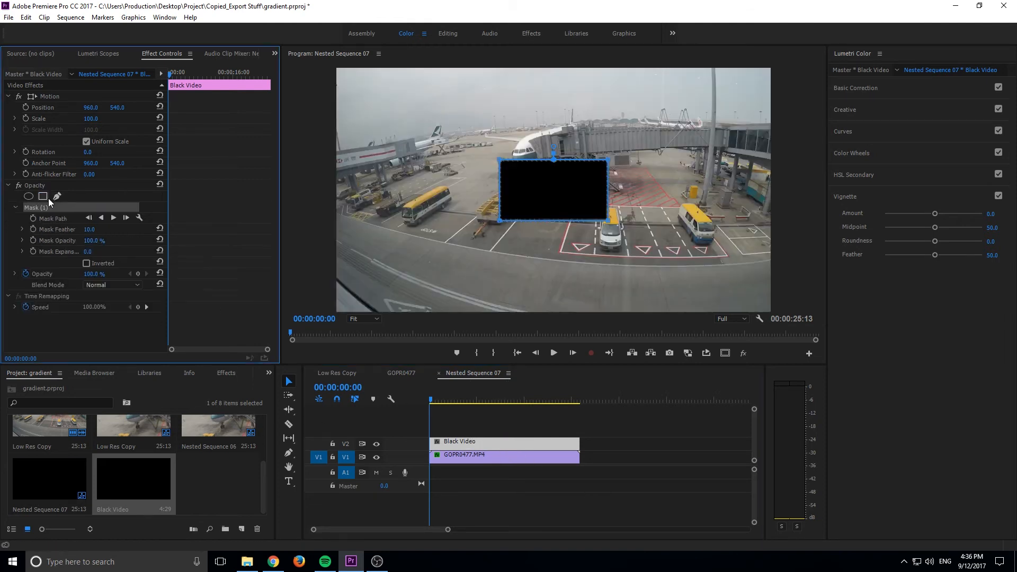
{"action": "left_click", "coordinate": [93, 260]}
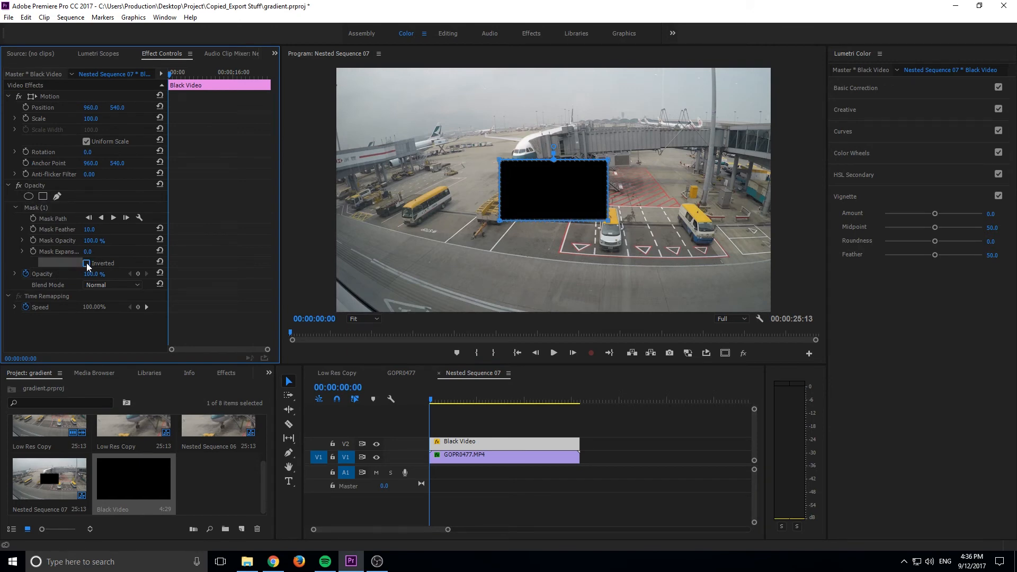
{"action": "left_click", "coordinate": [87, 263]}
{"action": "left_click", "coordinate": [86, 263]}
{"action": "left_click_drag", "start_coordinate": [95, 274], "coordinate": [37, 274]}
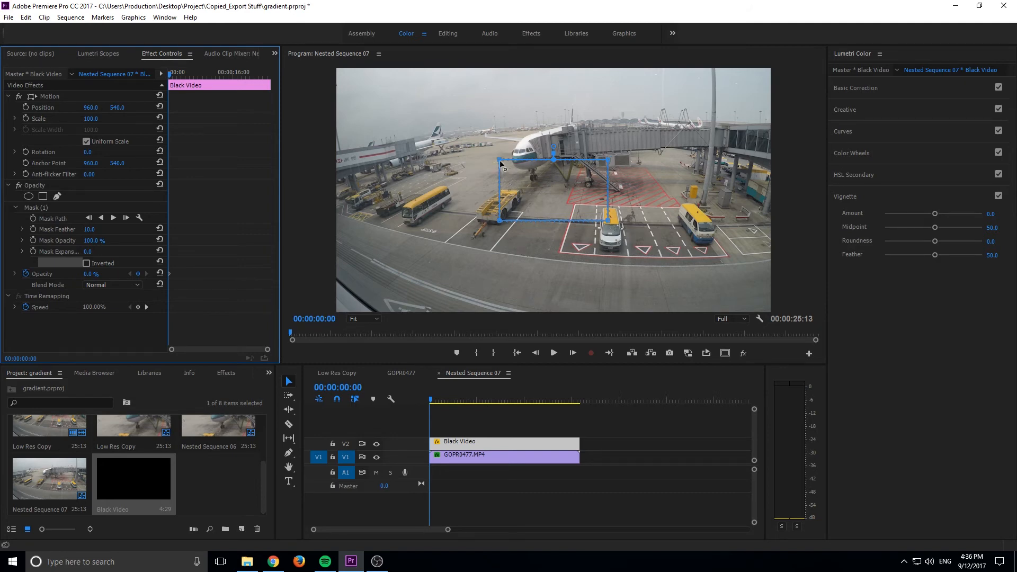
Reshape the mask around the parked vehicles, extending its corners past both frame sides and adding a lowered point on its bottom edge
{"action": "left_click_drag", "start_coordinate": [499, 160], "coordinate": [327, 180]}
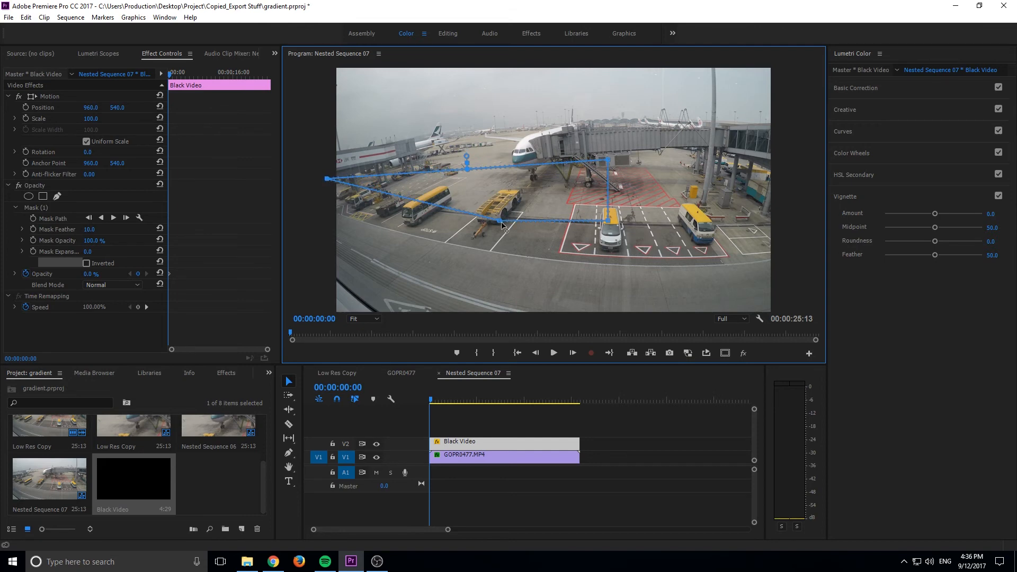
{"action": "left_click_drag", "start_coordinate": [501, 221], "coordinate": [330, 218]}
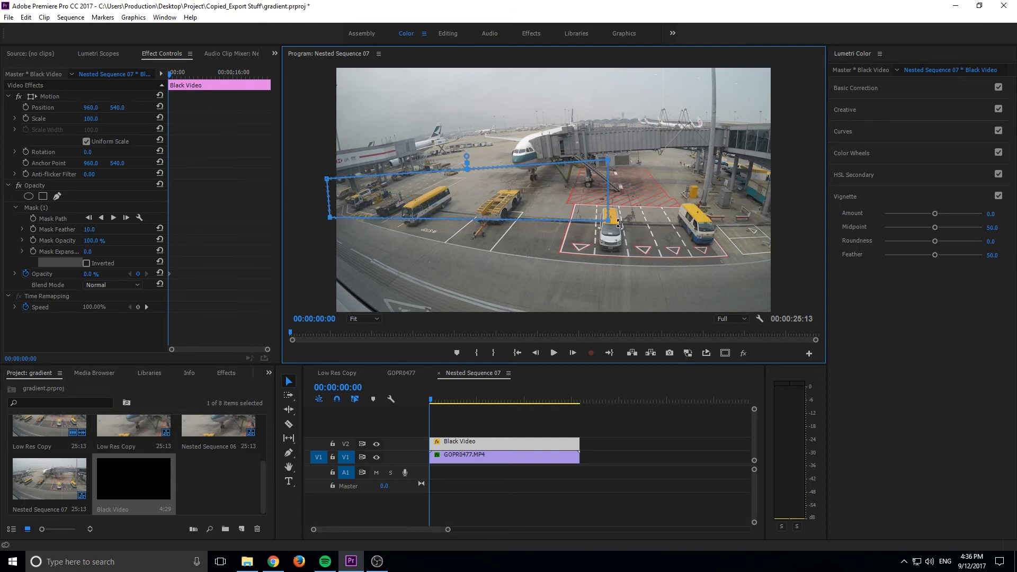
{"action": "left_click_drag", "start_coordinate": [609, 221], "coordinate": [806, 286]}
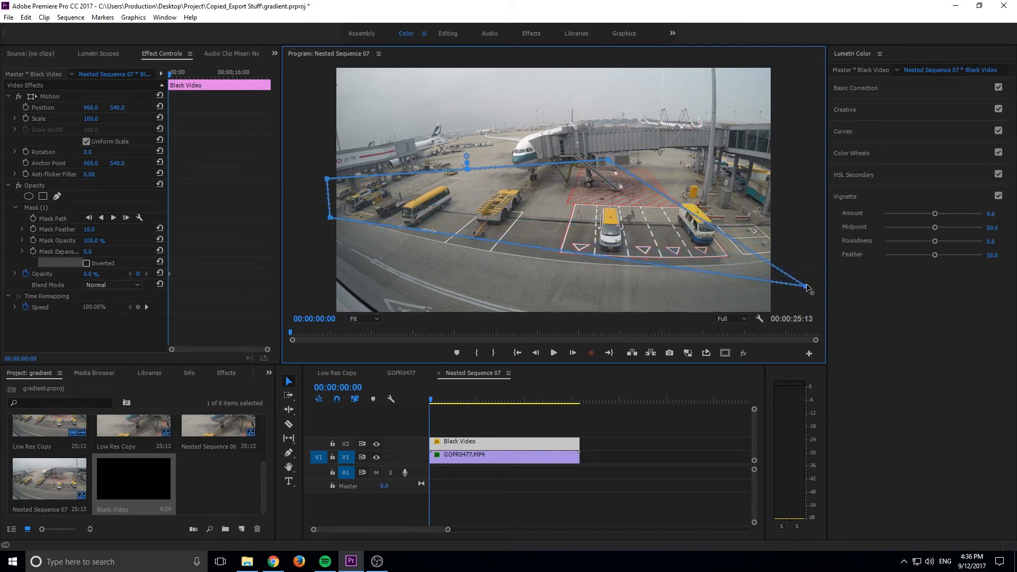
{"action": "left_click_drag", "start_coordinate": [608, 159], "coordinate": [818, 179]}
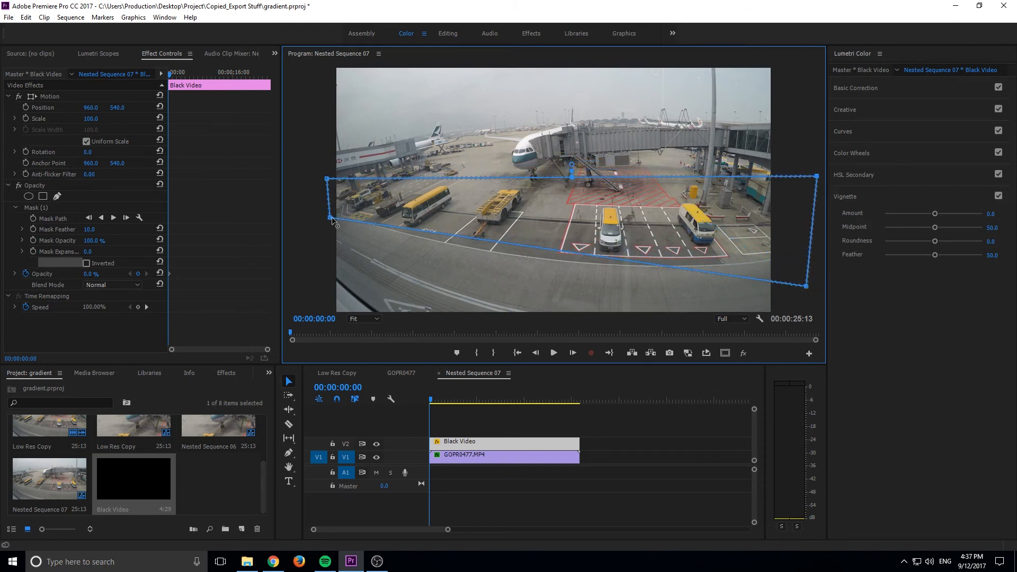
{"action": "left_click", "coordinate": [530, 246]}
{"action": "left_click_drag", "start_coordinate": [530, 248], "coordinate": [530, 261]}
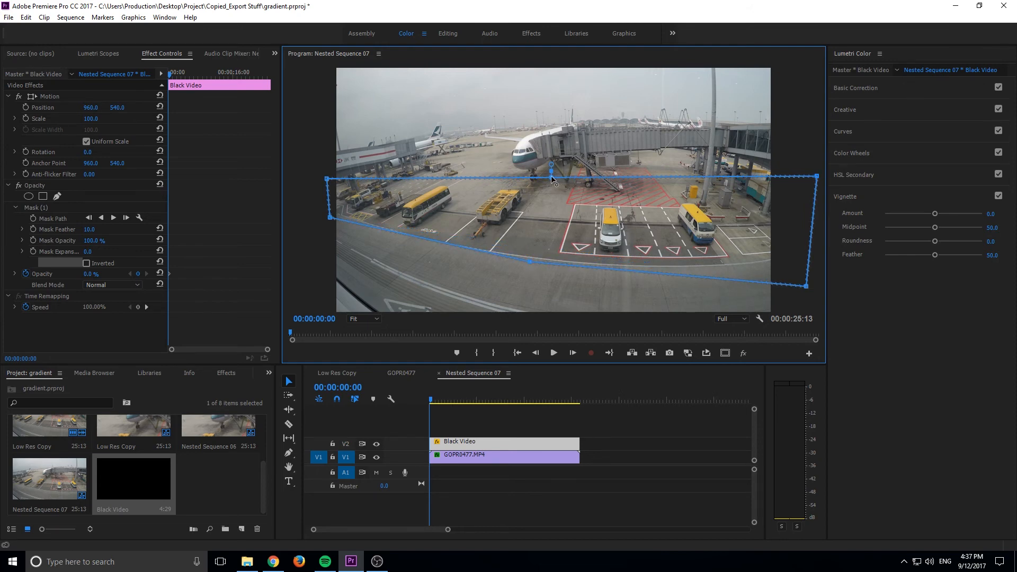
{"action": "left_click_drag", "start_coordinate": [806, 287], "coordinate": [806, 267]}
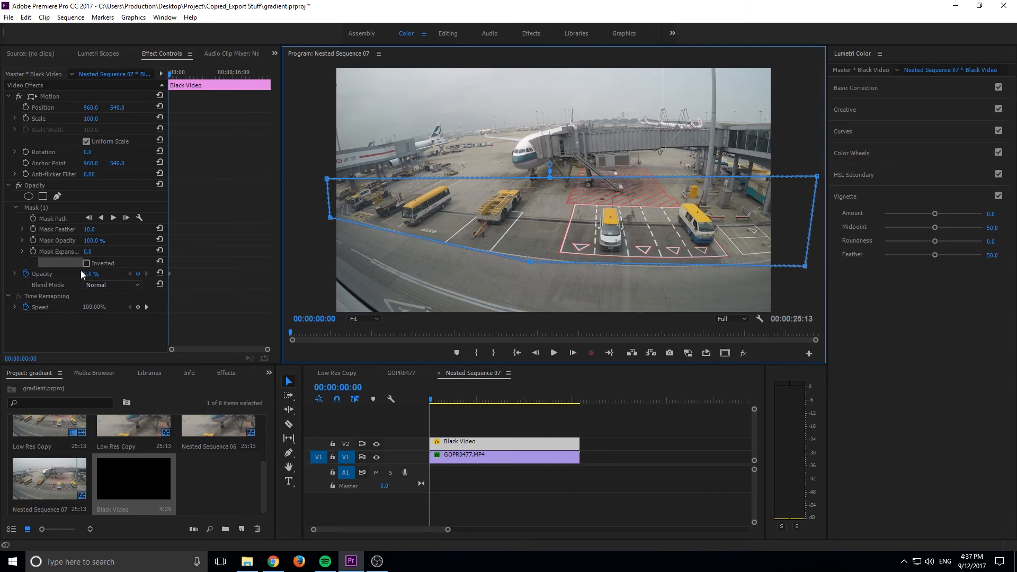
Restore the black video's opacity to 100 percent, invert its mask and set the mask feather to 107
{"action": "left_click_drag", "start_coordinate": [96, 274], "coordinate": [174, 274]}
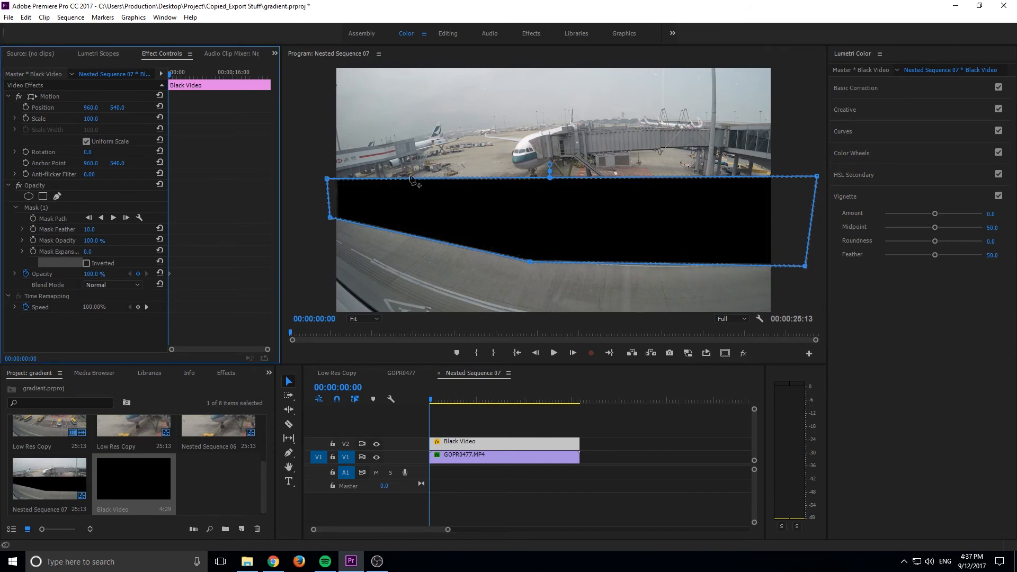
{"action": "left_click", "coordinate": [86, 263]}
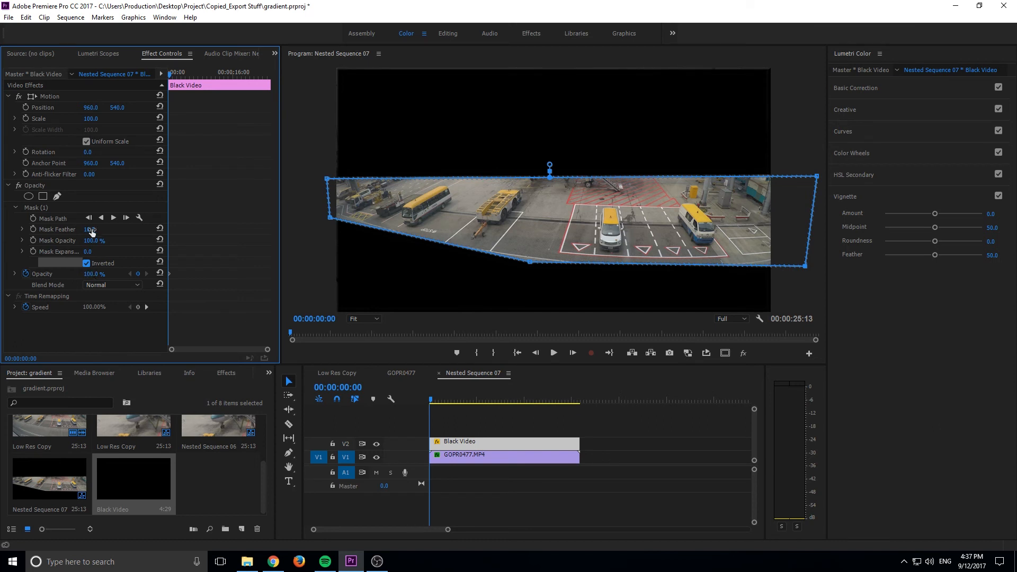
{"action": "left_click_drag", "start_coordinate": [92, 229], "coordinate": [143, 229]}
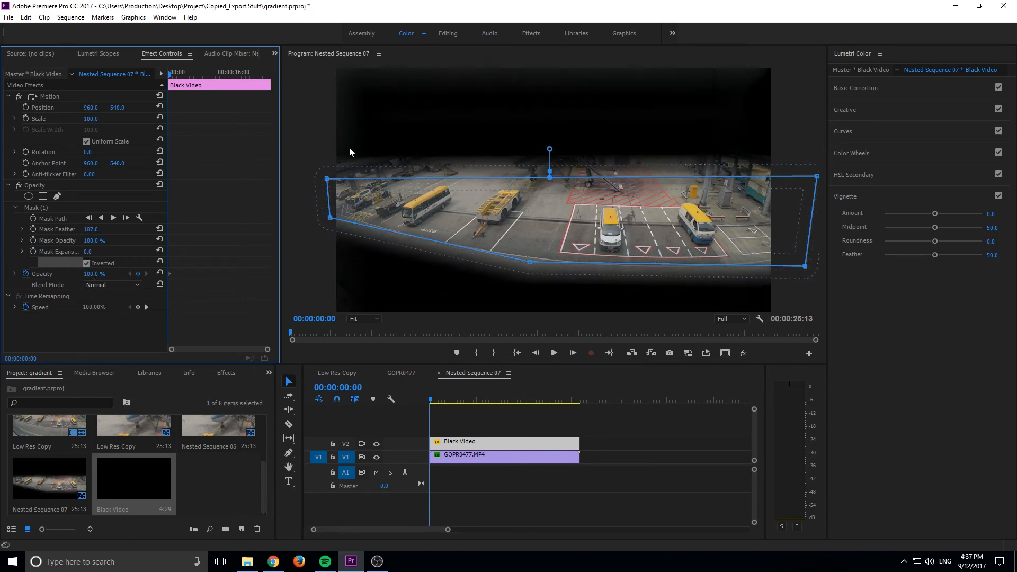
Set the black video's opacity to 35 percent
{"action": "left_click", "coordinate": [93, 279]}
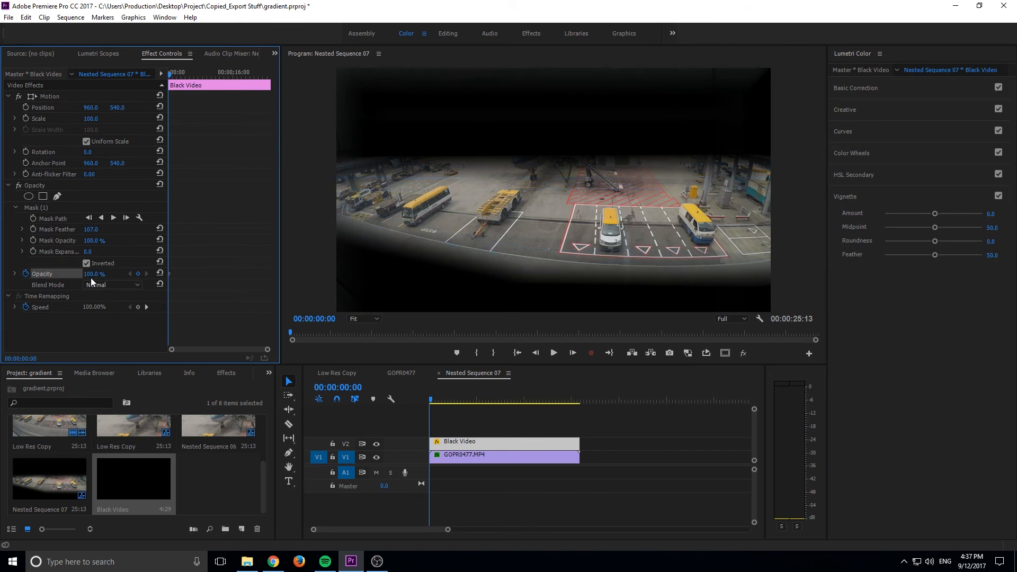
{"action": "left_click", "coordinate": [92, 275]}
{"action": "type", "text": "35"}
{"action": "key", "text": "Return"}
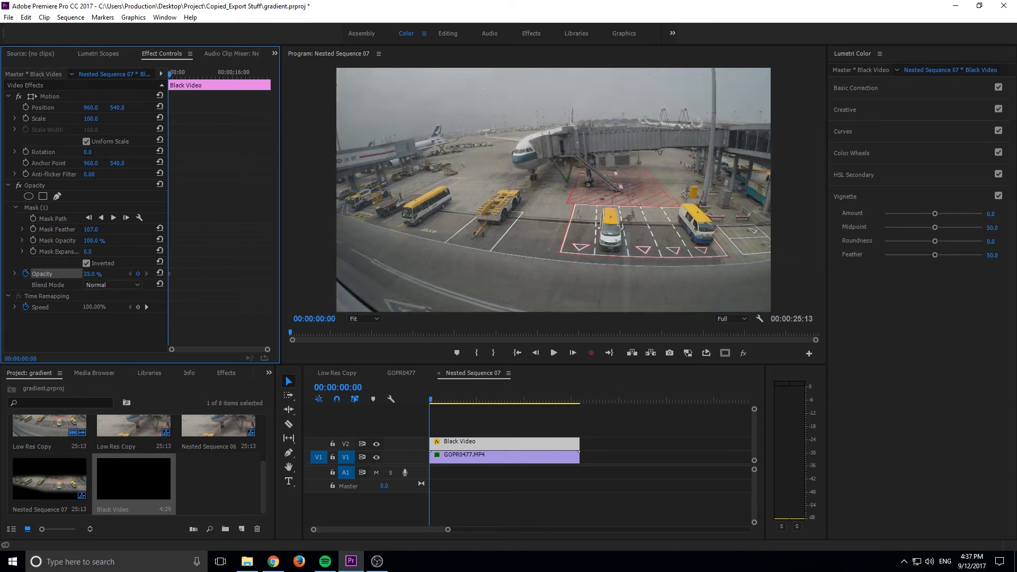
Raise the black video's opacity to 85 percent and its mask feather to 223
{"action": "left_click_drag", "start_coordinate": [91, 274], "coordinate": [114, 275]}
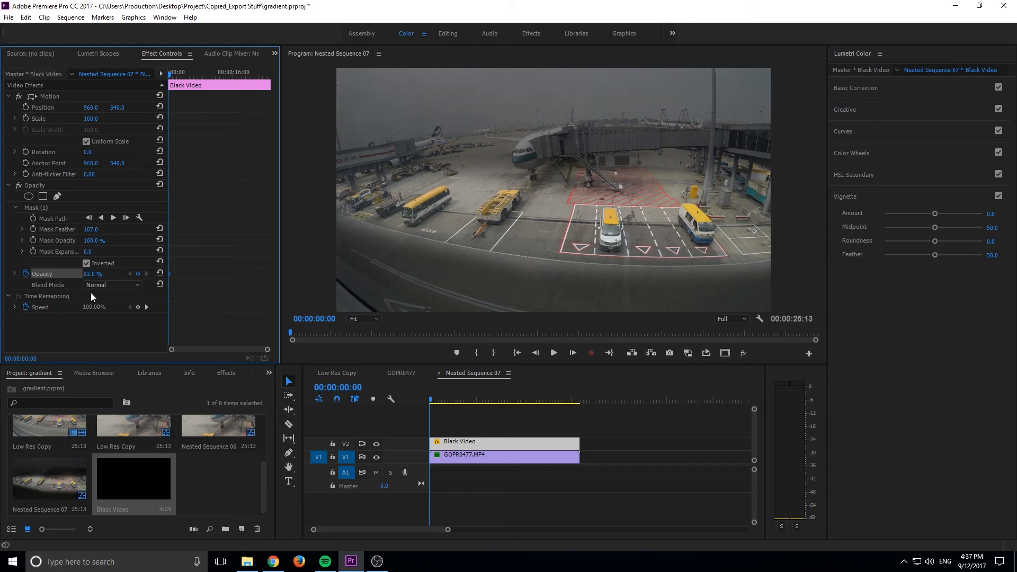
{"action": "left_click_drag", "start_coordinate": [90, 229], "coordinate": [137, 229]}
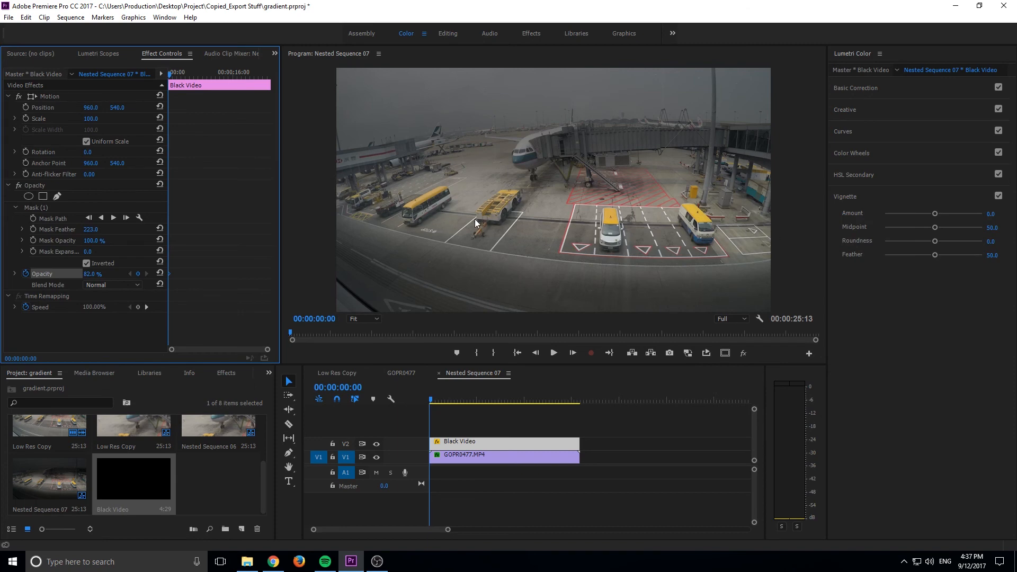
{"action": "left_click_drag", "start_coordinate": [89, 274], "coordinate": [90, 274]}
Play back Nested Sequence 07 from the start to check the black video vignette, and select the airport clip and the black layer to review their settings
{"action": "left_click", "coordinate": [440, 391]}
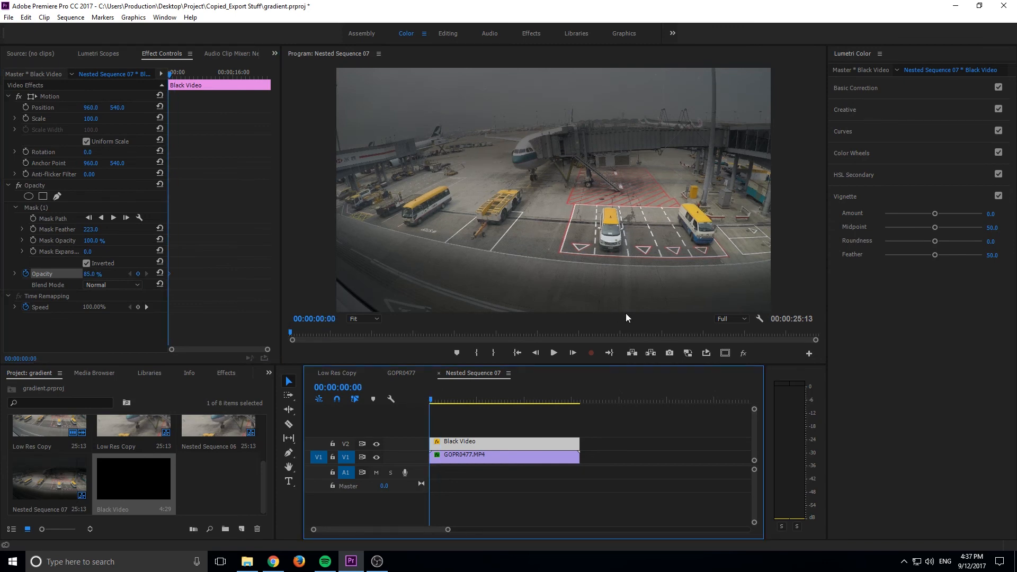
{"action": "key", "text": "space"}
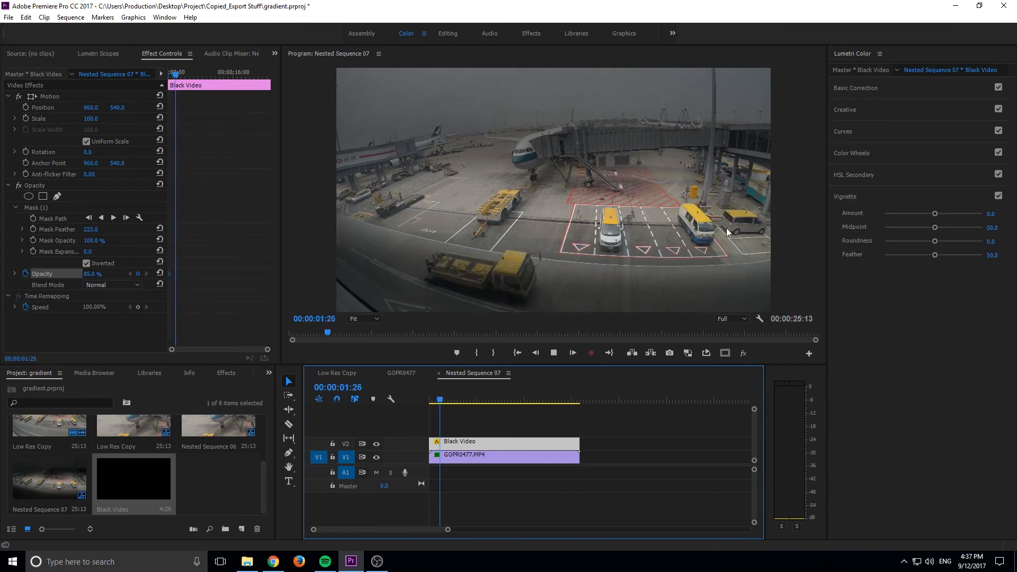
{"action": "key", "text": "space"}
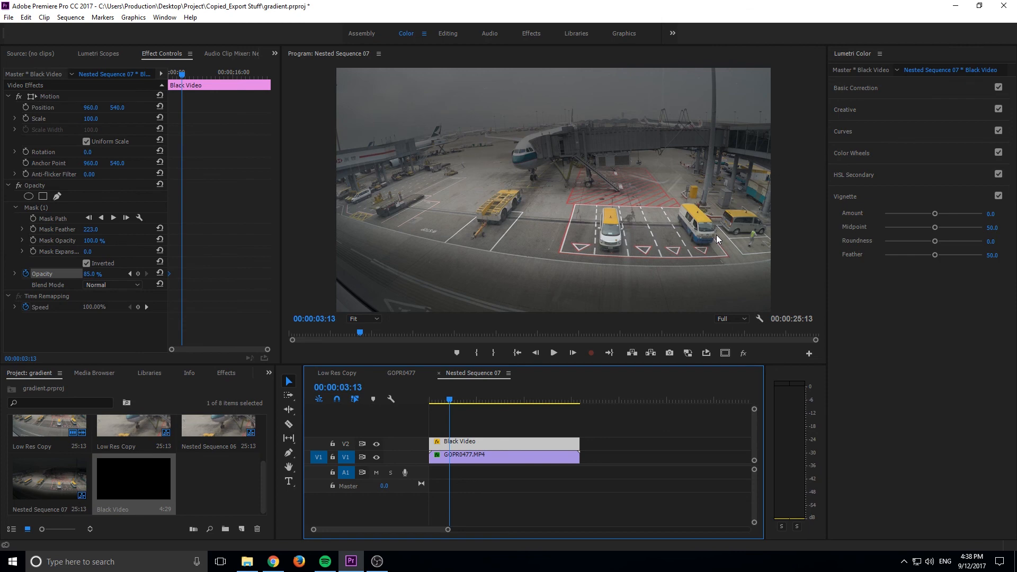
{"action": "left_click", "coordinate": [470, 451]}
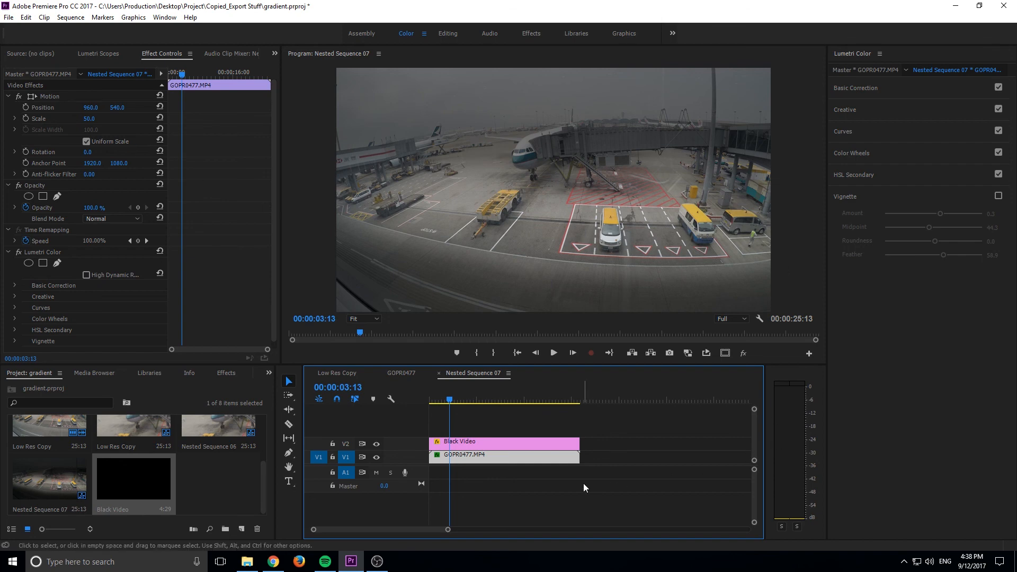
{"action": "left_click", "coordinate": [539, 446]}
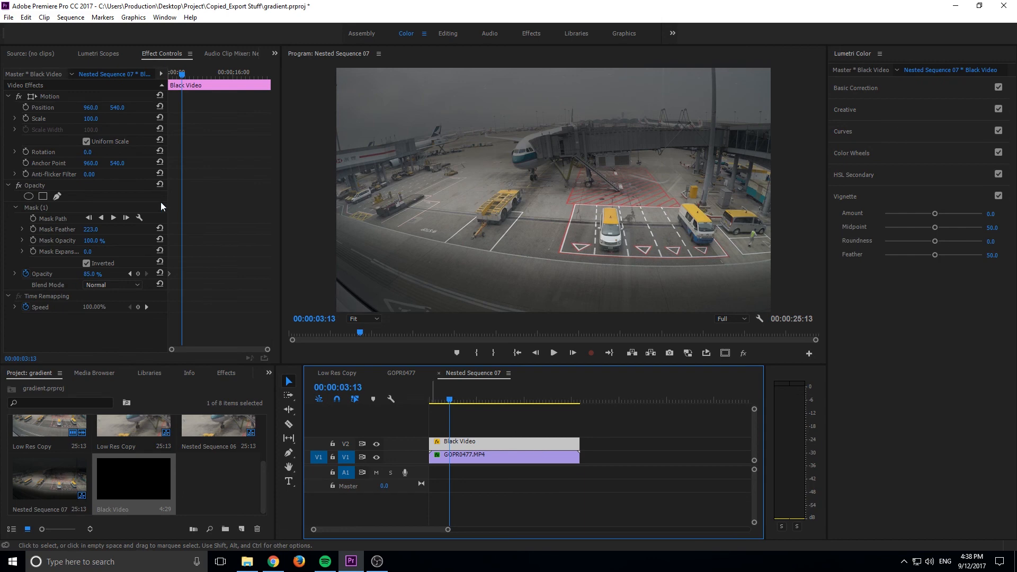